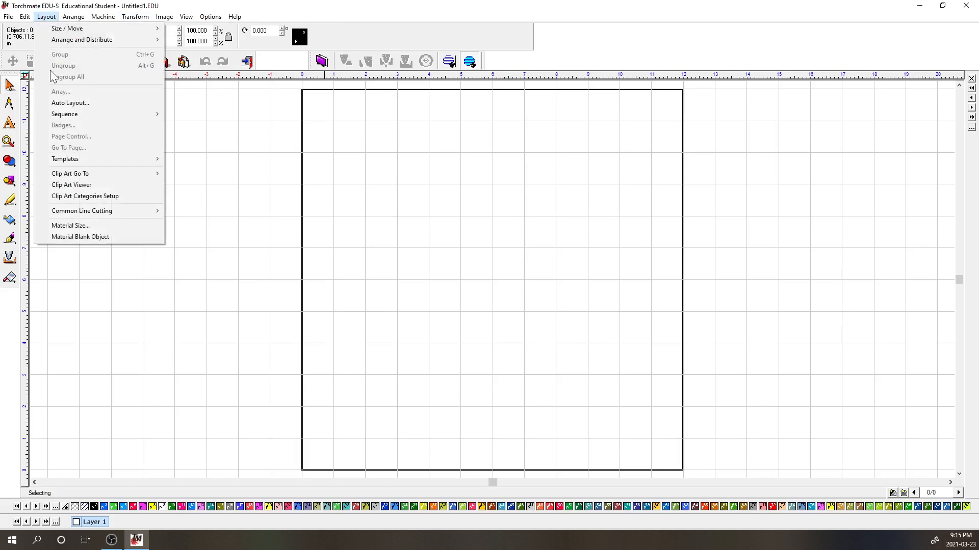
Step: Set the material origin to the lower-left corner of the 12 by 12 inch sheet
click(79, 226)
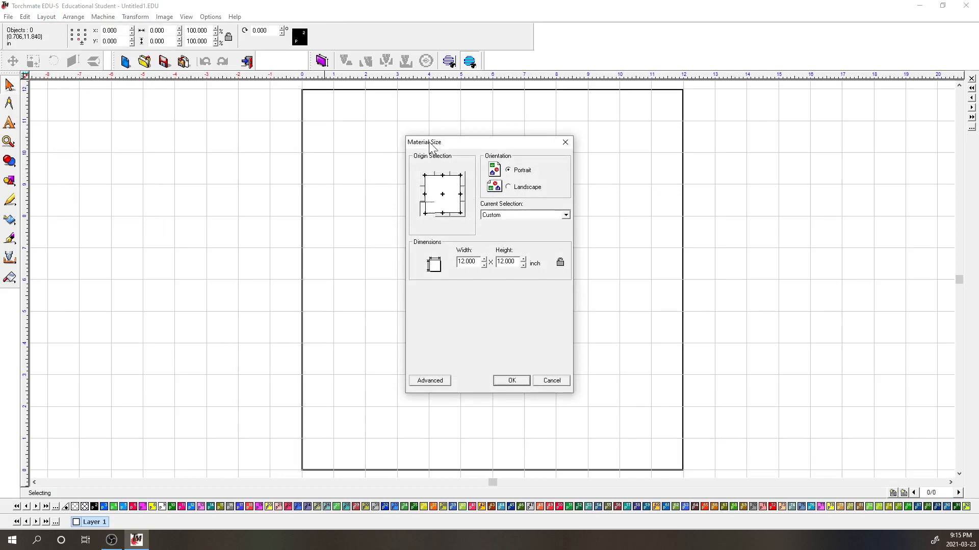
click(423, 216)
click(512, 381)
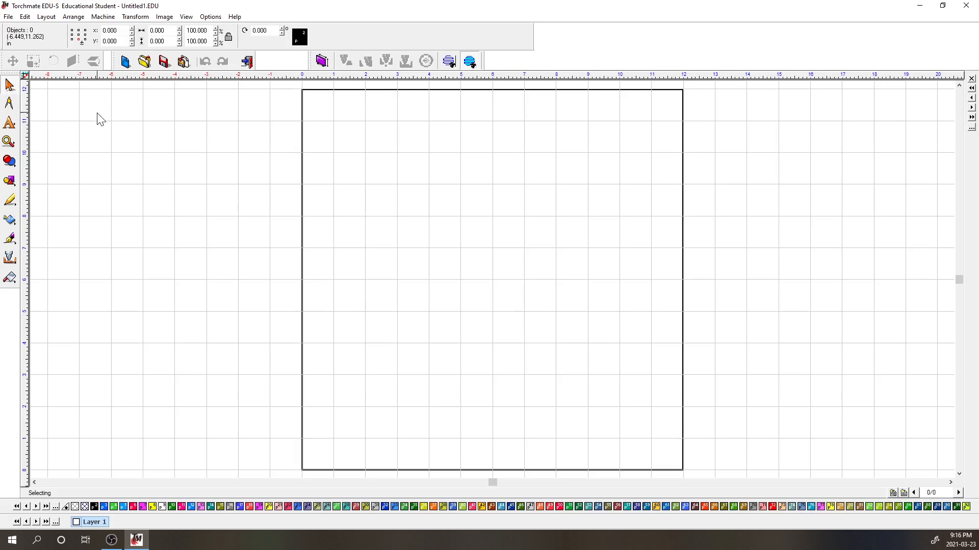
Step: Start importing a file and browse to the Clipart folder inside Shared on the Student drive
click(9, 17)
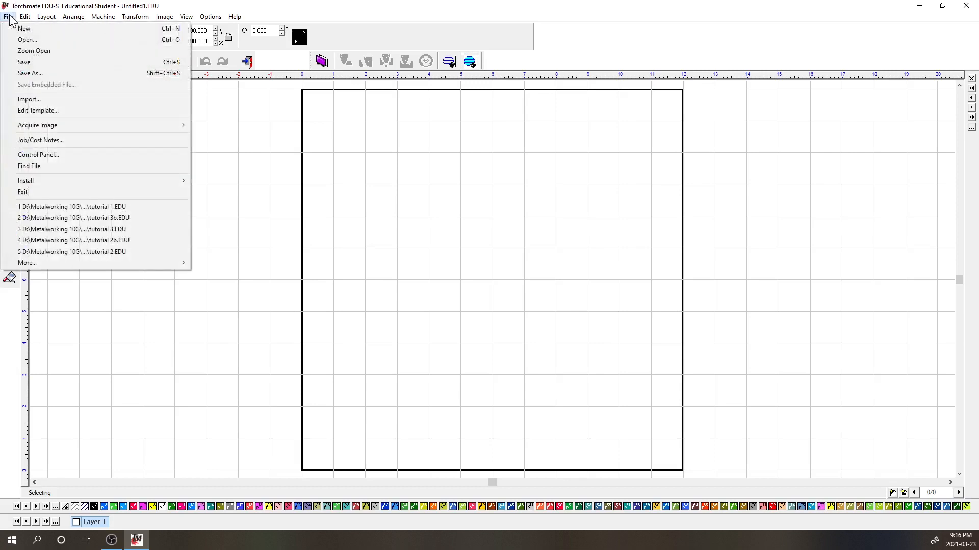
click(32, 98)
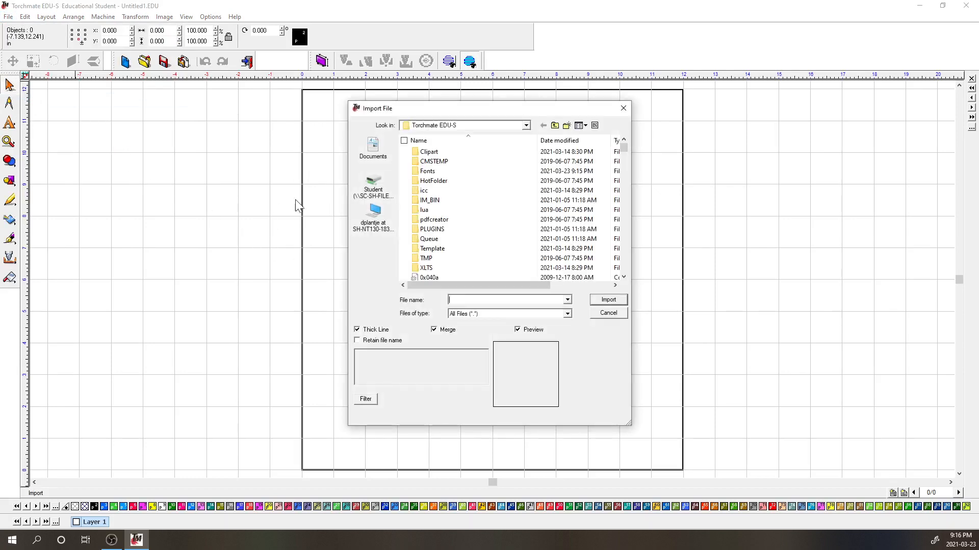
click(374, 186)
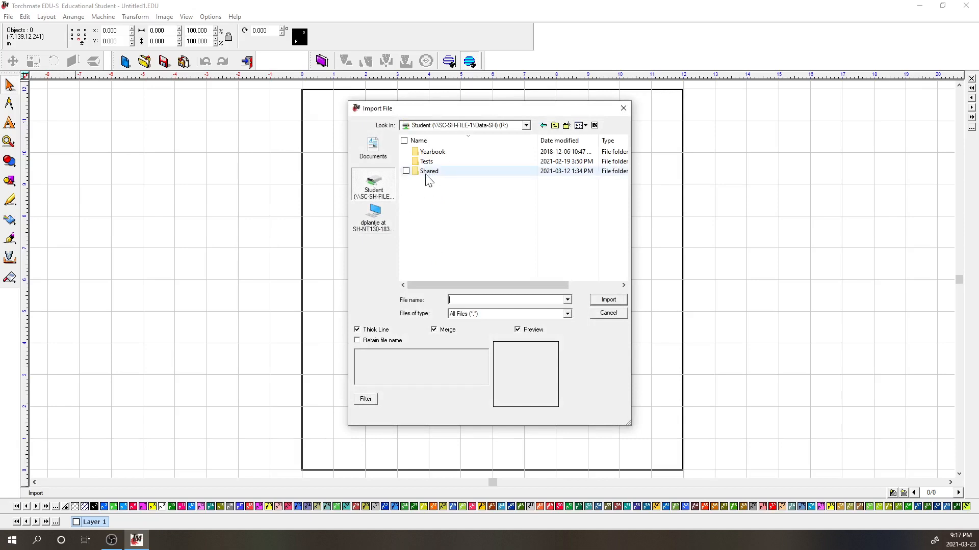
double_click(428, 172)
scroll(444, 216, down, 2)
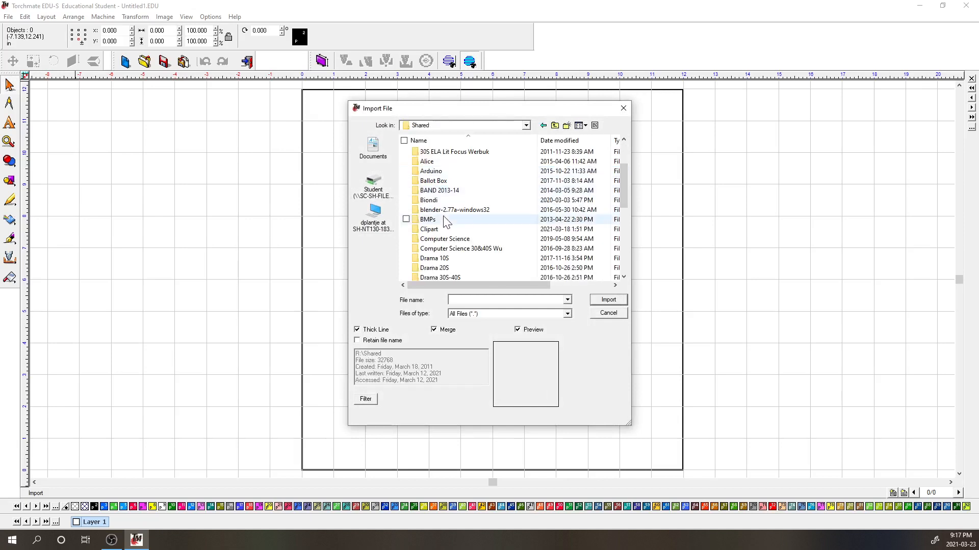
double_click(440, 200)
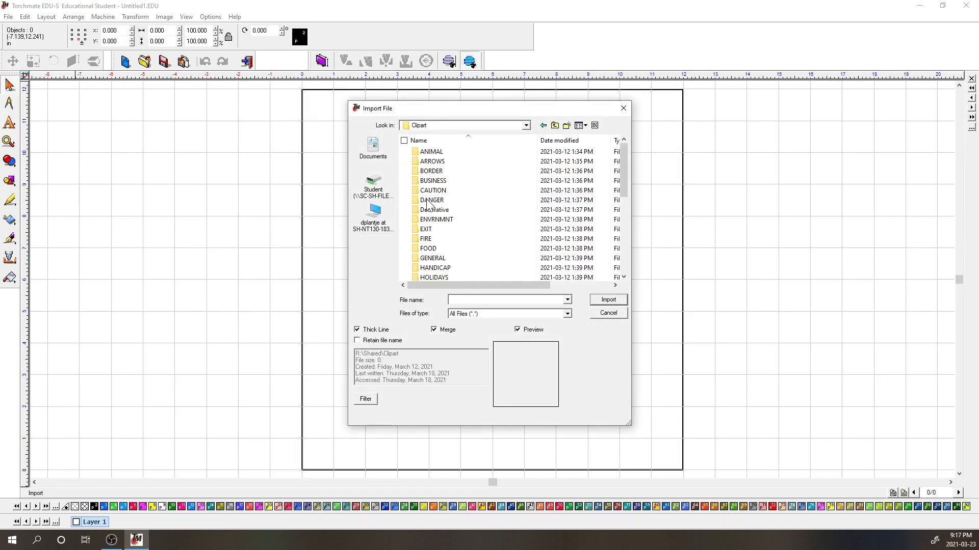
Step: Import the Titans Wordmark PNG at the sheet's left edge with a transparent threshold of 127
scroll(443, 204, down, 7)
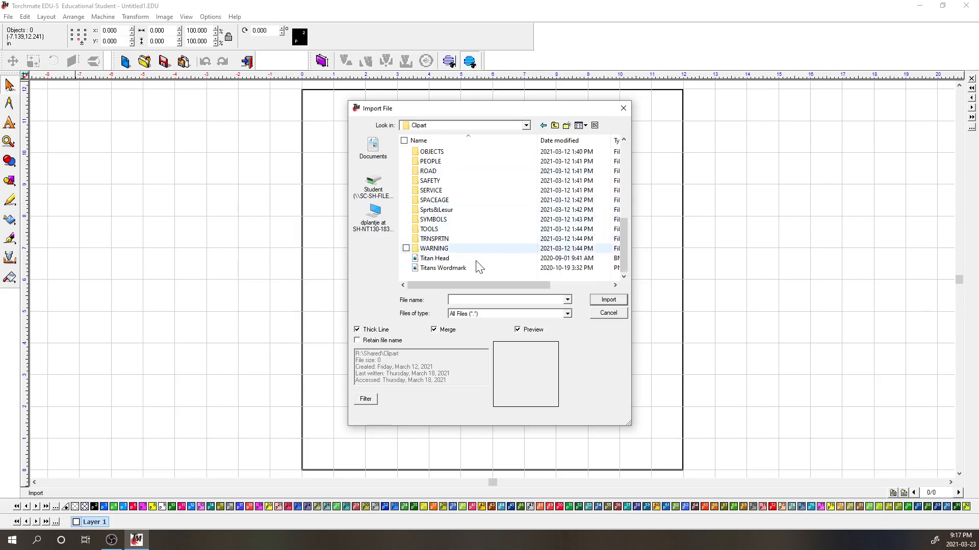
drag(476, 285, 496, 286)
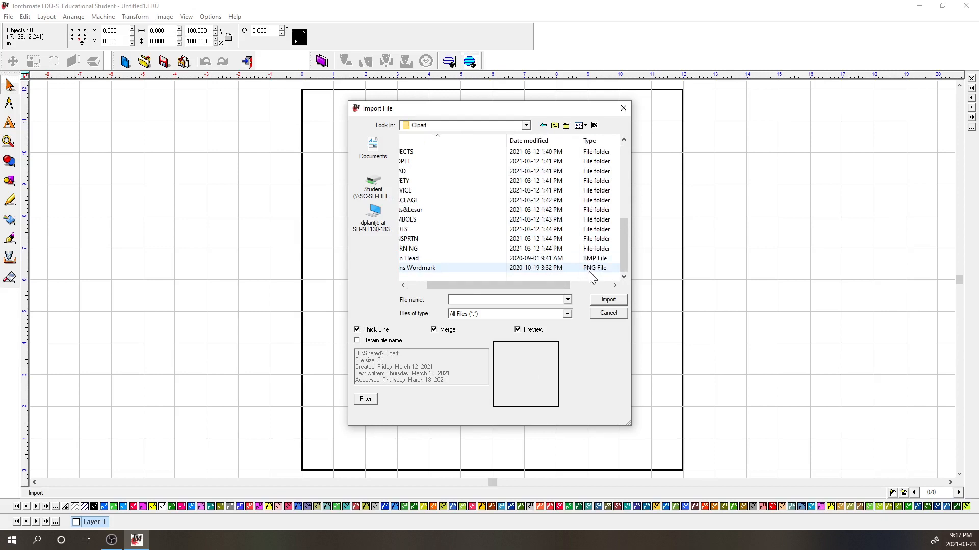
click(429, 268)
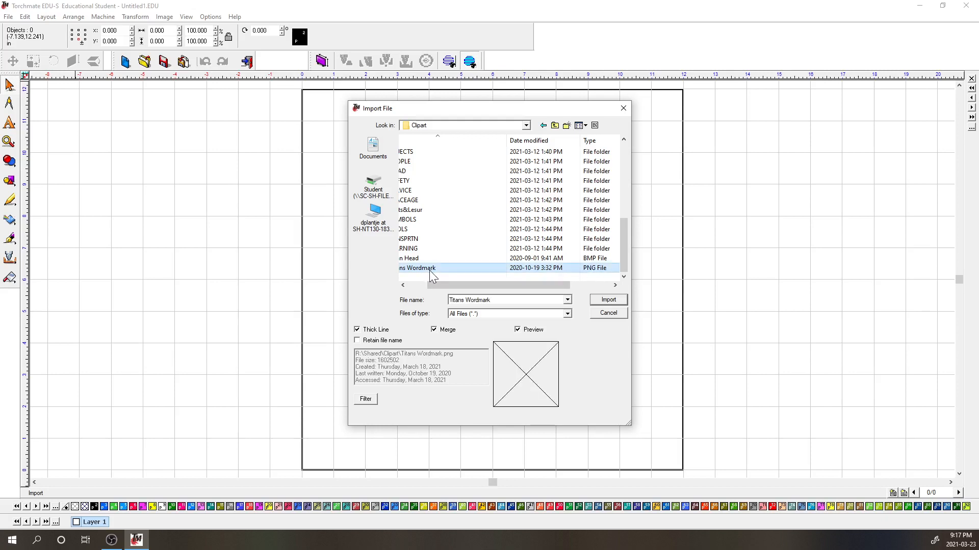
click(613, 304)
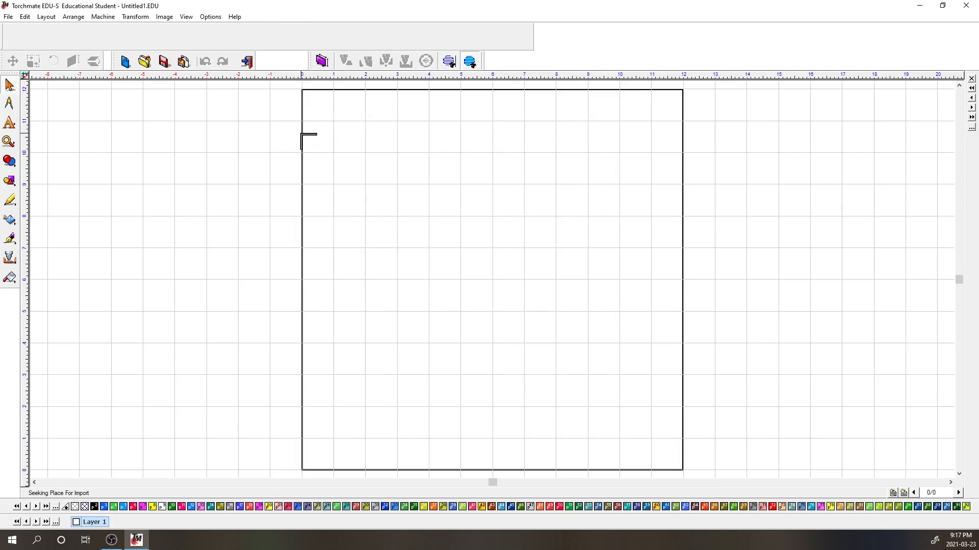
click(302, 134)
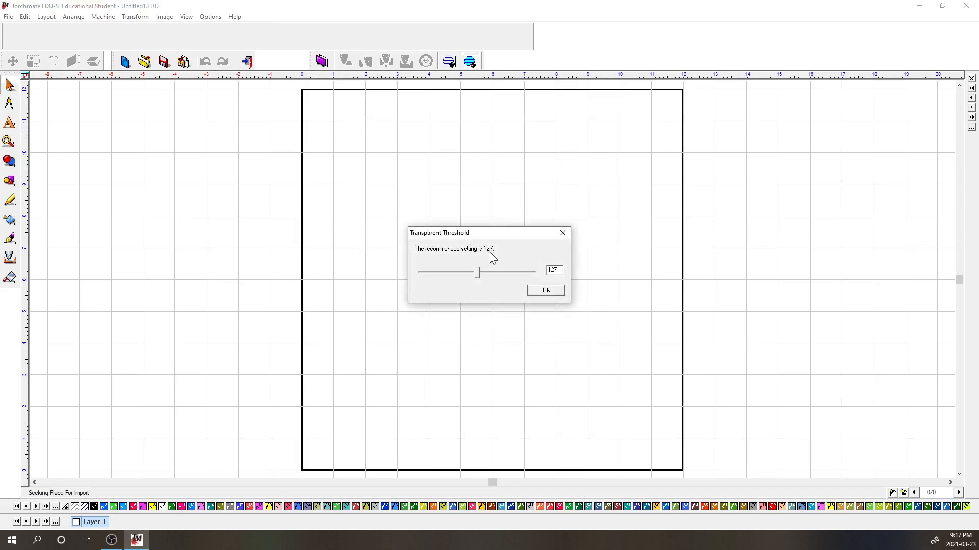
click(545, 294)
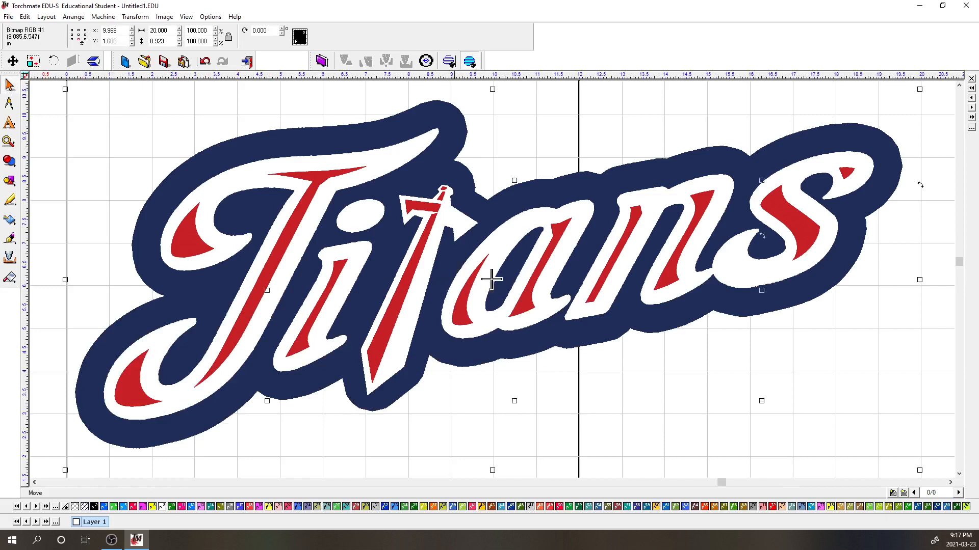
Step: Scale the wordmark proportionally to 12 inches wide and move it against the upper edge of the sheet
scroll(454, 262, down, 1)
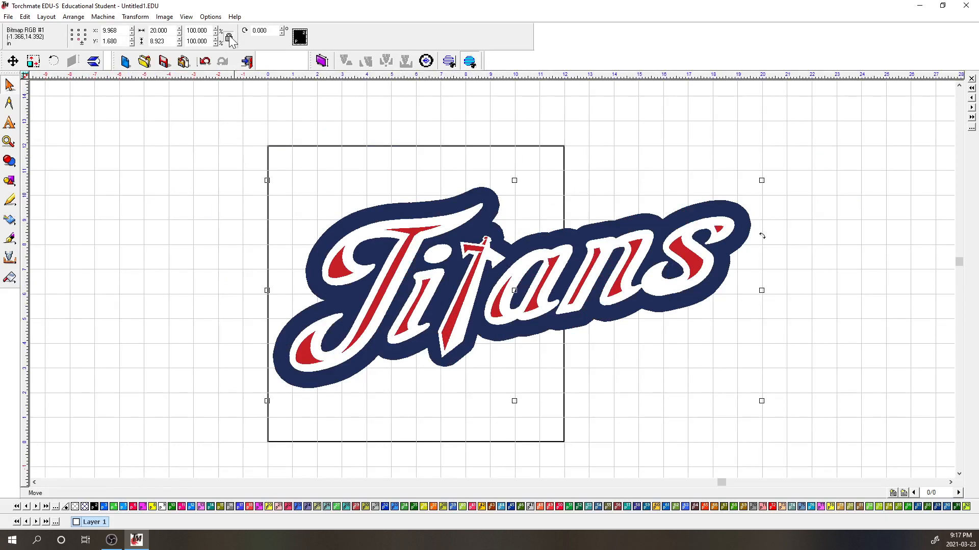
double_click(158, 30)
text(12)
key(Return)
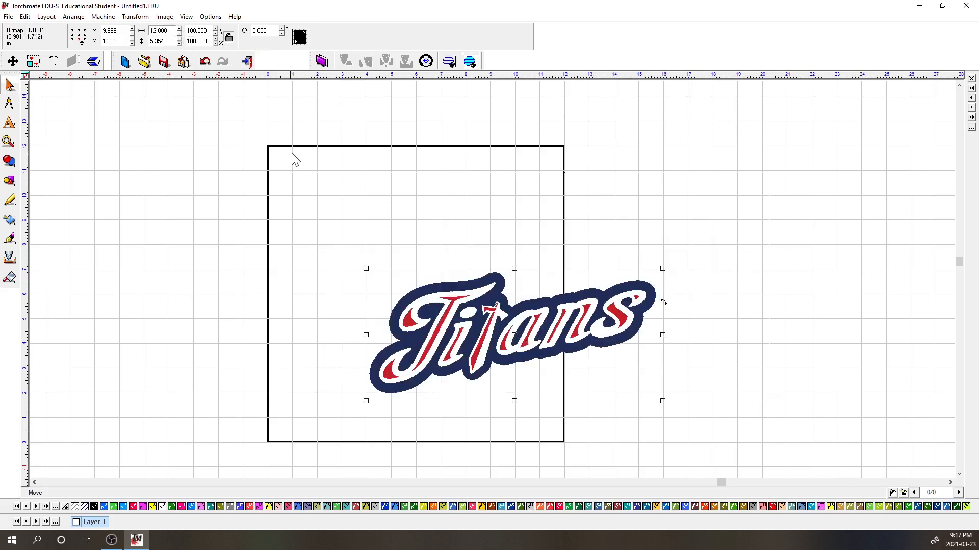
drag(461, 287, 358, 212)
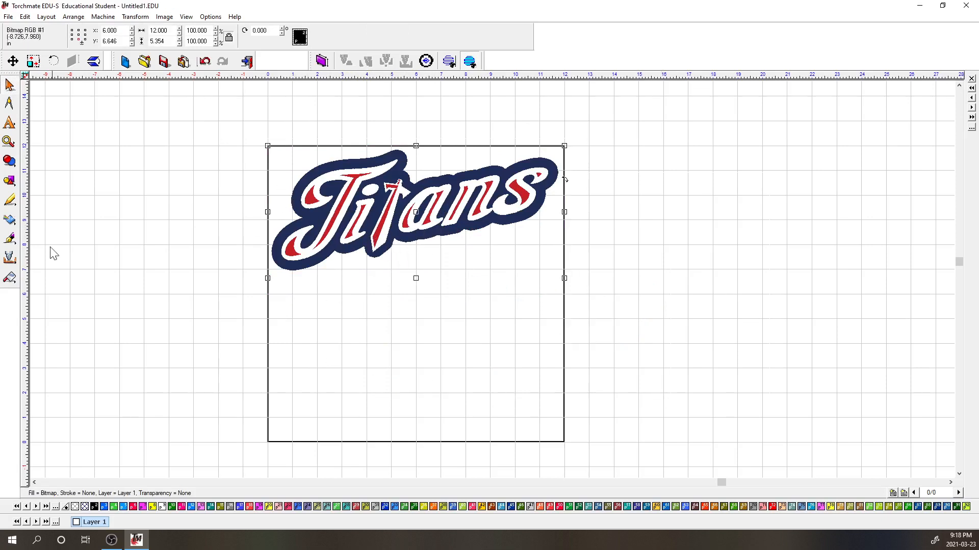
Step: Draw a closed ten-corner straight-line polygon about 8.6 by 3.9 inches below the wordmark and apply it
click(9, 201)
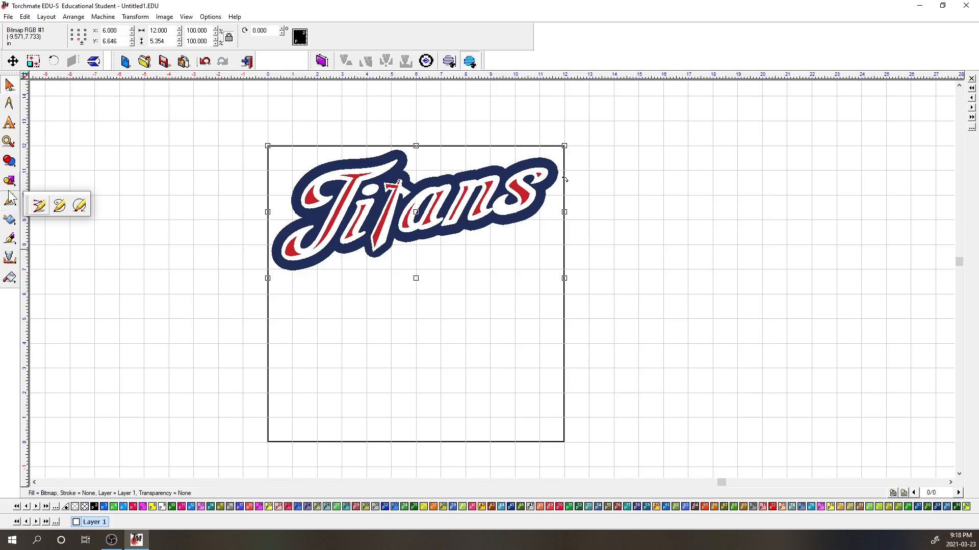
click(39, 206)
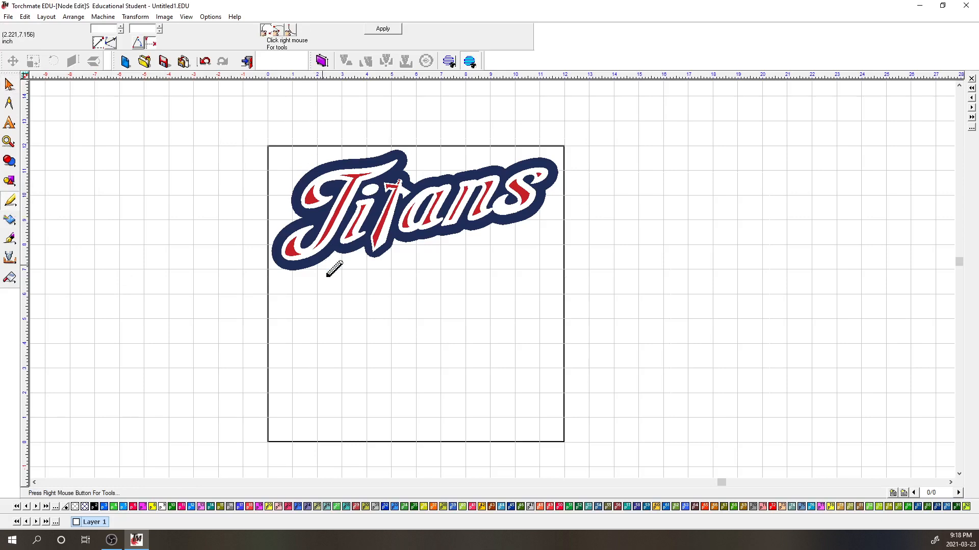
click(322, 294)
click(444, 294)
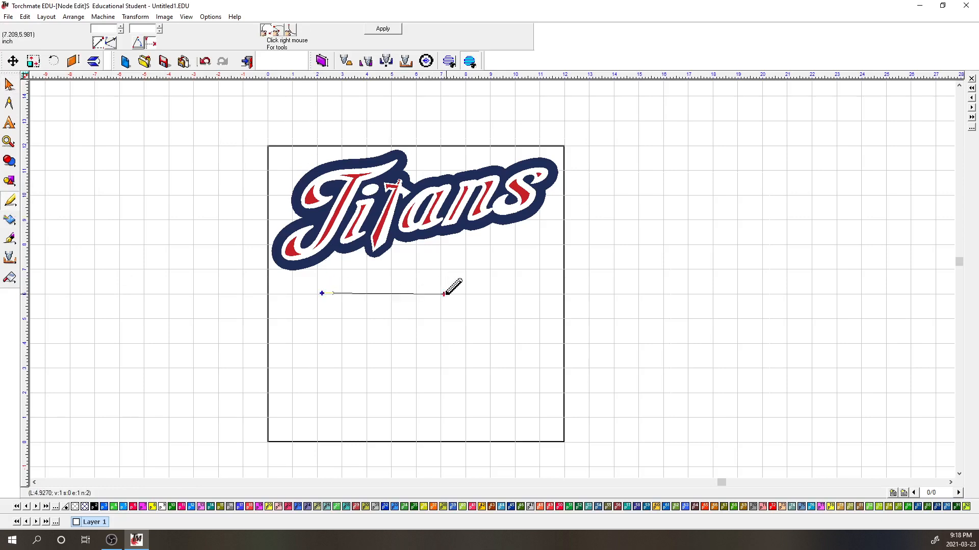
click(506, 322)
click(499, 378)
click(432, 388)
click(418, 352)
click(375, 348)
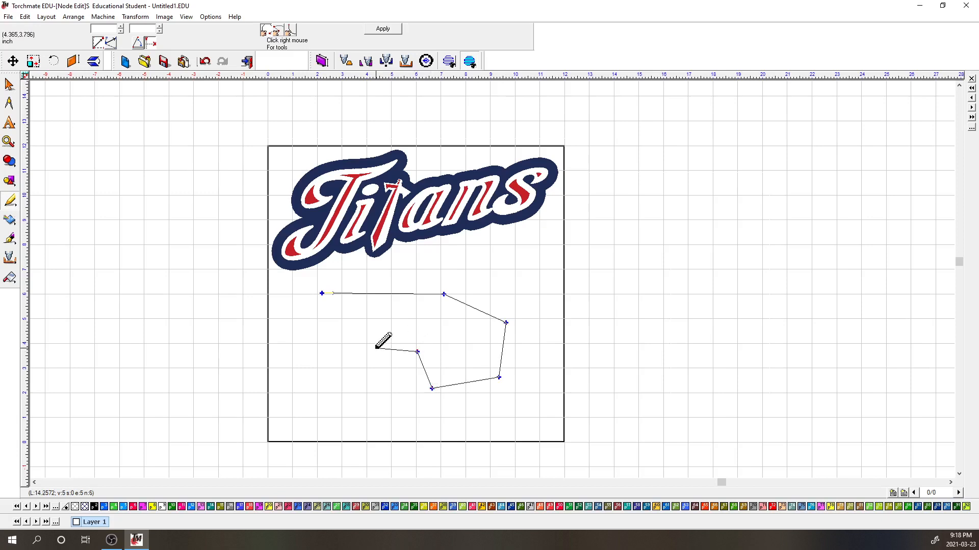
click(338, 379)
click(318, 360)
click(294, 311)
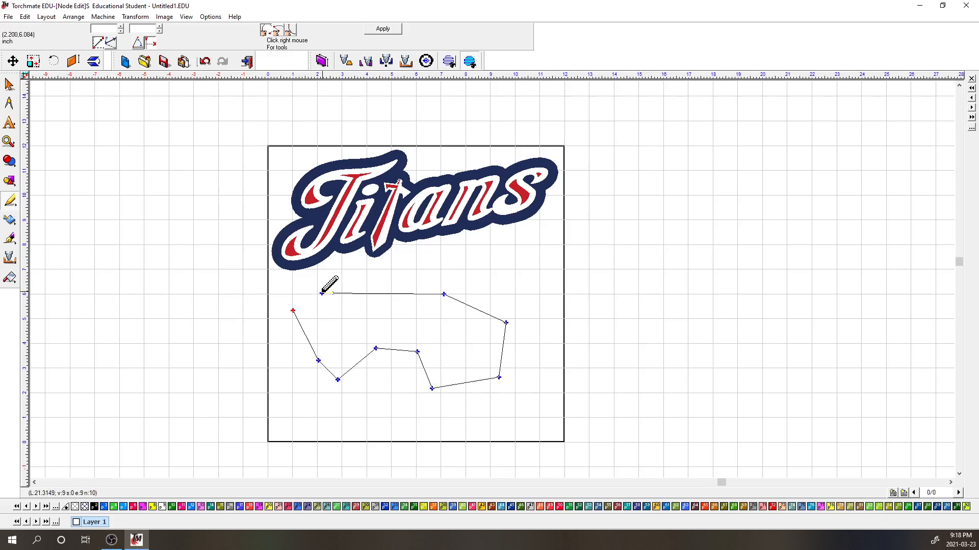
click(322, 293)
click(383, 30)
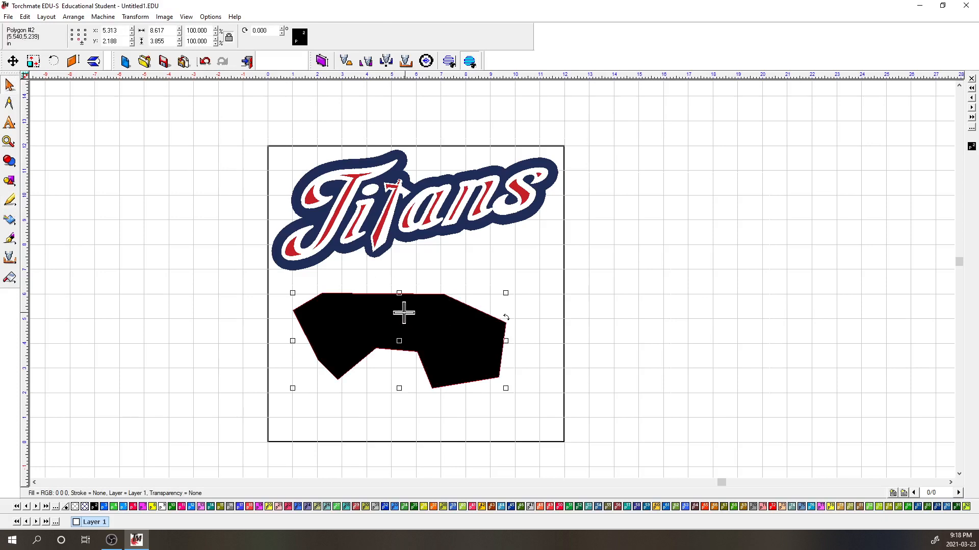
Step: Reshape the polygon by adding and moving nodes along its upper and right sides, apply the edit, and delete the polygon
double_click(377, 315)
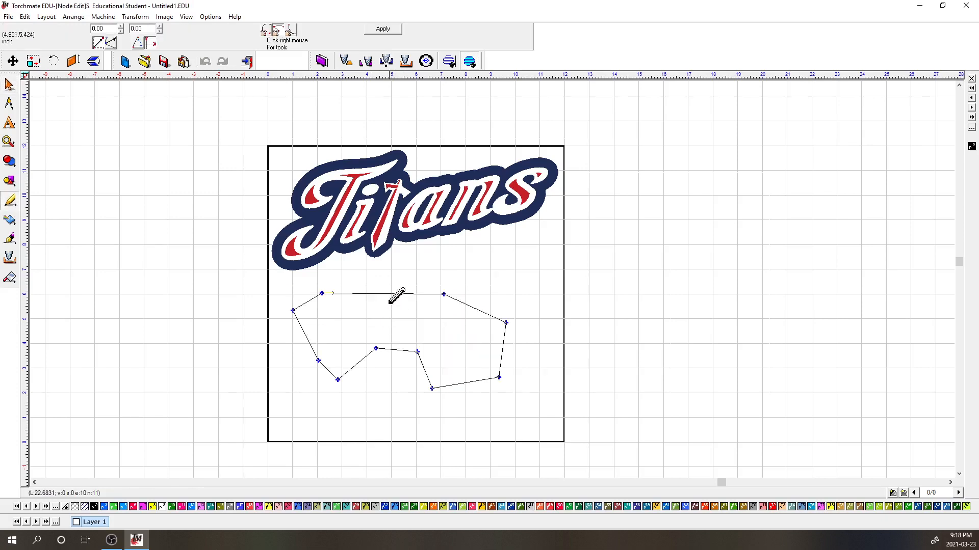
click(390, 294)
drag(389, 295, 390, 267)
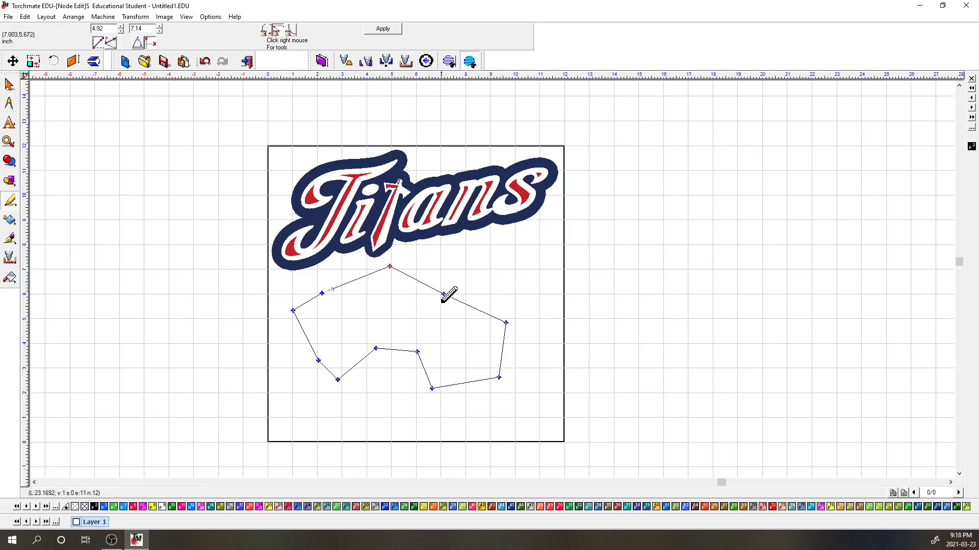
drag(442, 294, 389, 308)
click(505, 321)
drag(506, 321, 505, 267)
click(500, 311)
drag(500, 312, 474, 332)
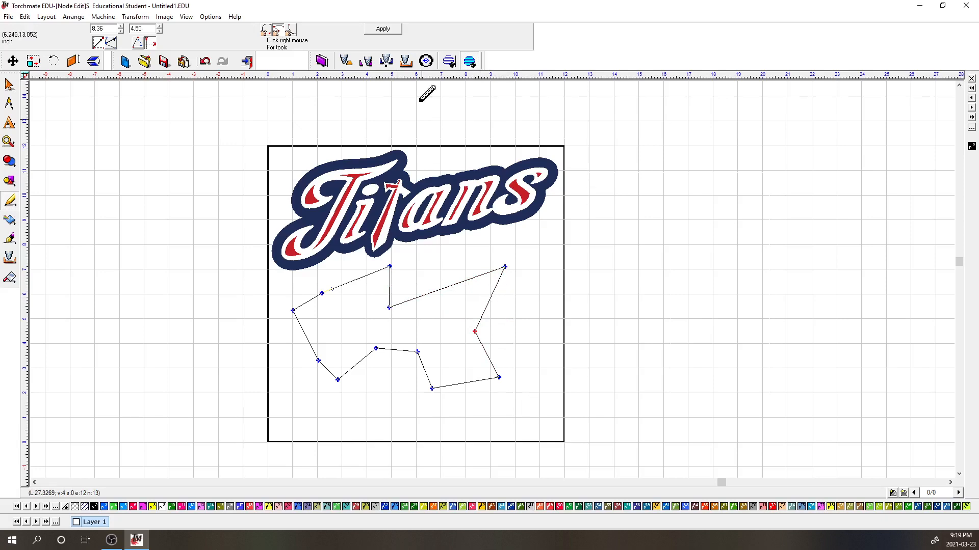
click(383, 29)
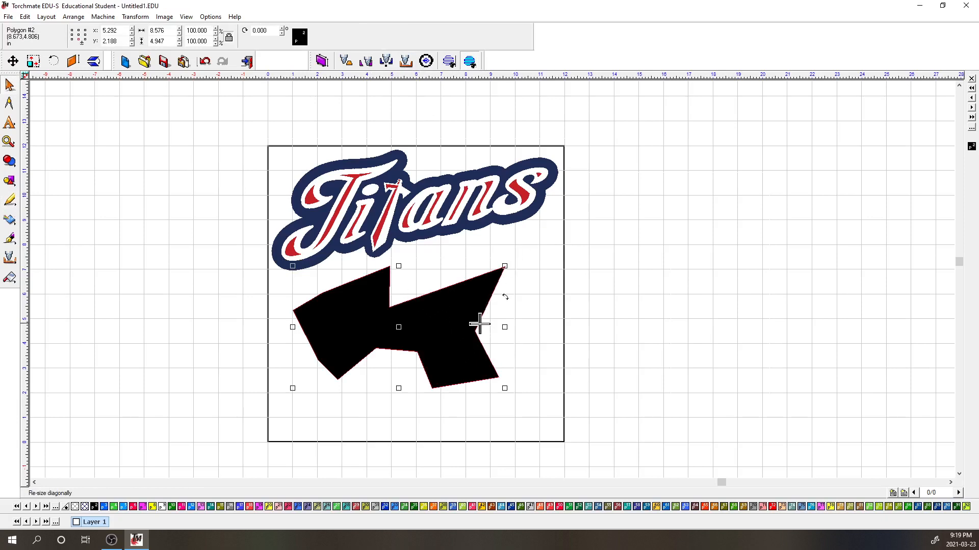
key(Delete)
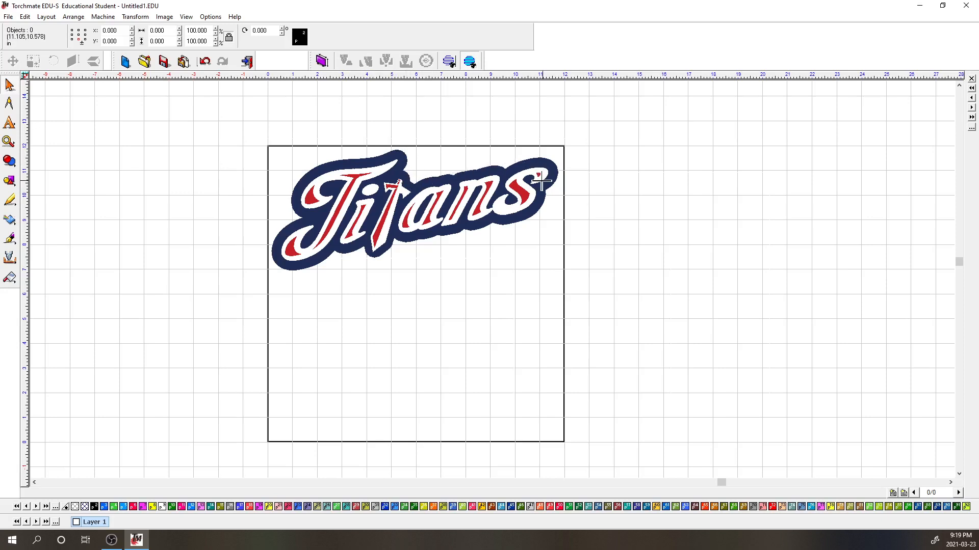
Step: Draw two freehand outlines, a closed one below the wordmark and an unclosed one to the right of the sheet
click(10, 201)
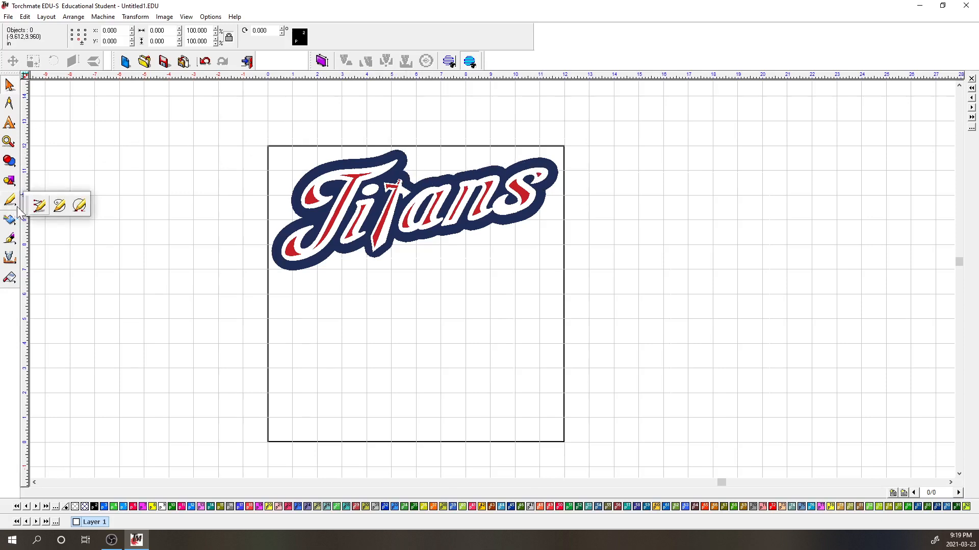
click(59, 205)
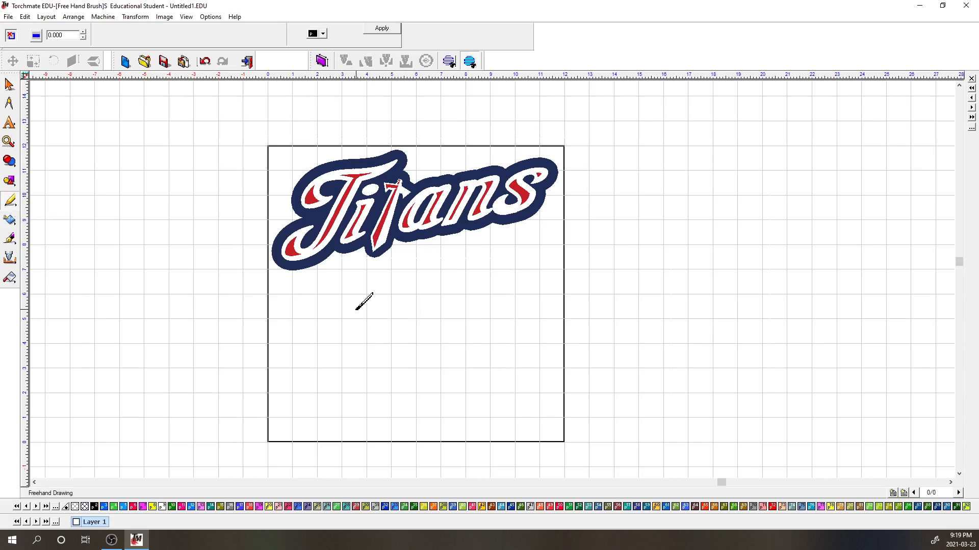
mouse_move(357, 310)
mouse_down()
mouse_move(423, 273)
mouse_move(472, 263)
mouse_move(505, 271)
mouse_move(515, 309)
mouse_up()
mouse_move(464, 372)
mouse_down()
mouse_move(426, 352)
mouse_move(341, 380)
mouse_move(305, 298)
mouse_move(330, 269)
mouse_move(360, 282)
mouse_move(358, 302)
mouse_up()
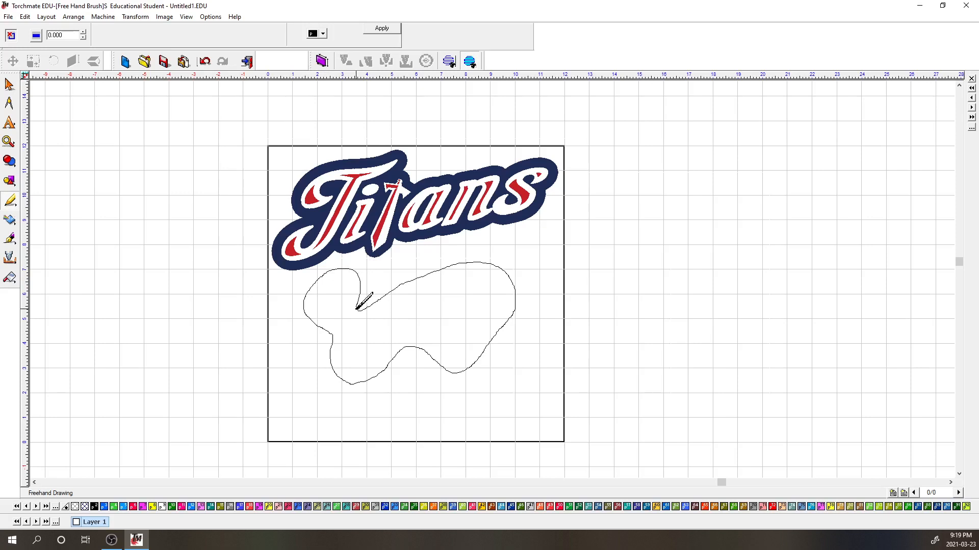
drag(356, 308, 358, 309)
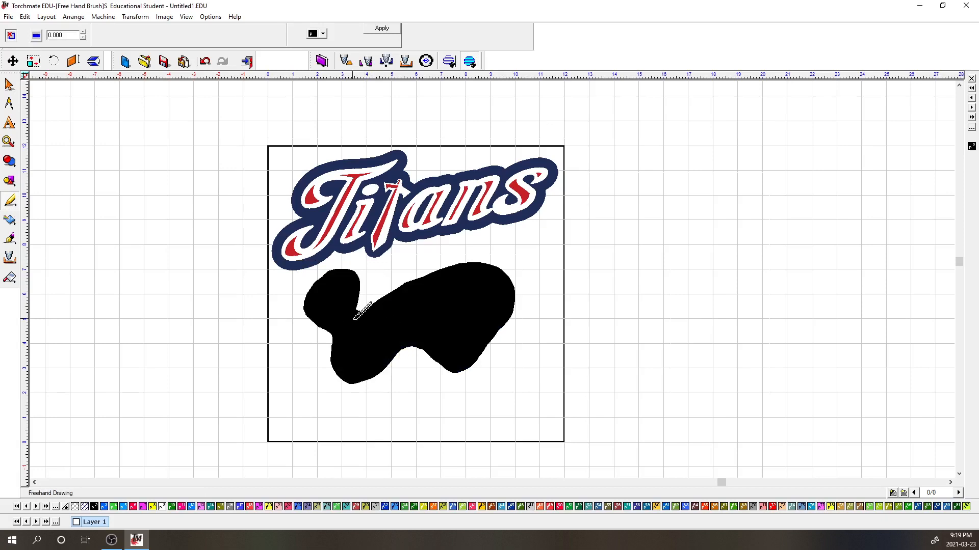
mouse_move(603, 262)
mouse_down()
mouse_move(634, 290)
mouse_move(670, 303)
mouse_move(749, 272)
mouse_move(789, 364)
mouse_move(697, 408)
mouse_move(627, 357)
mouse_move(562, 346)
mouse_move(587, 302)
mouse_move(584, 266)
mouse_up()
click(386, 29)
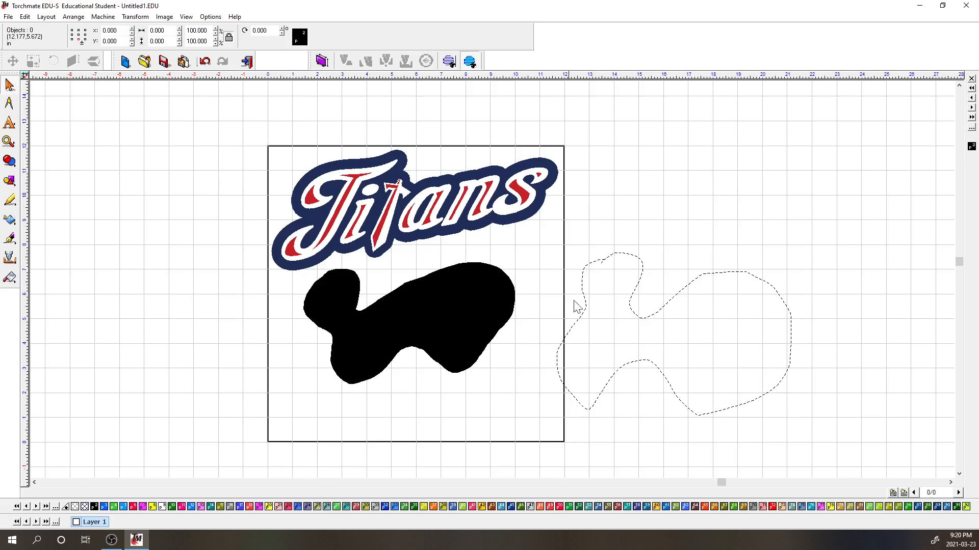
Step: Open the unclosed freehand outline beside the sheet for node editing and delete the surplus end nodes where its two ends cross
scroll(600, 261, up, 3)
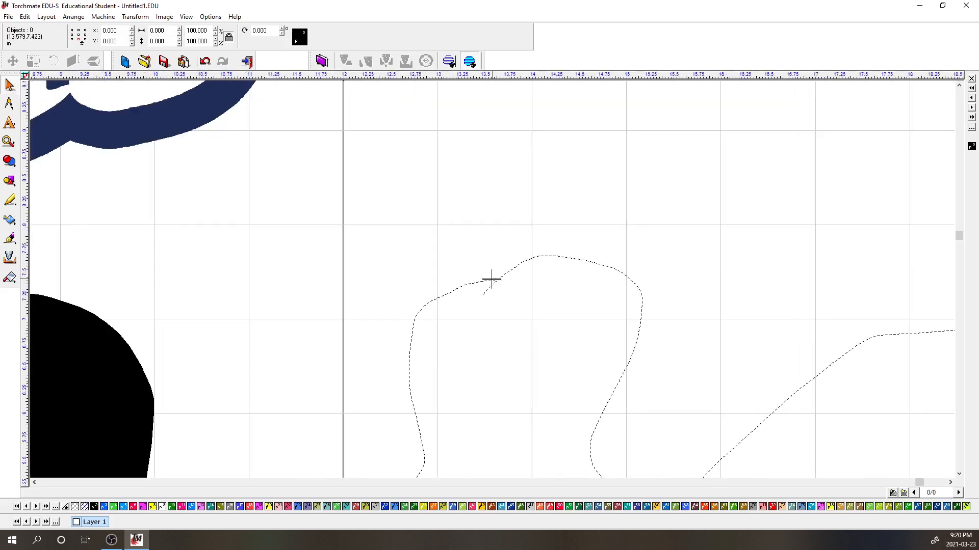
scroll(487, 281, up, 3)
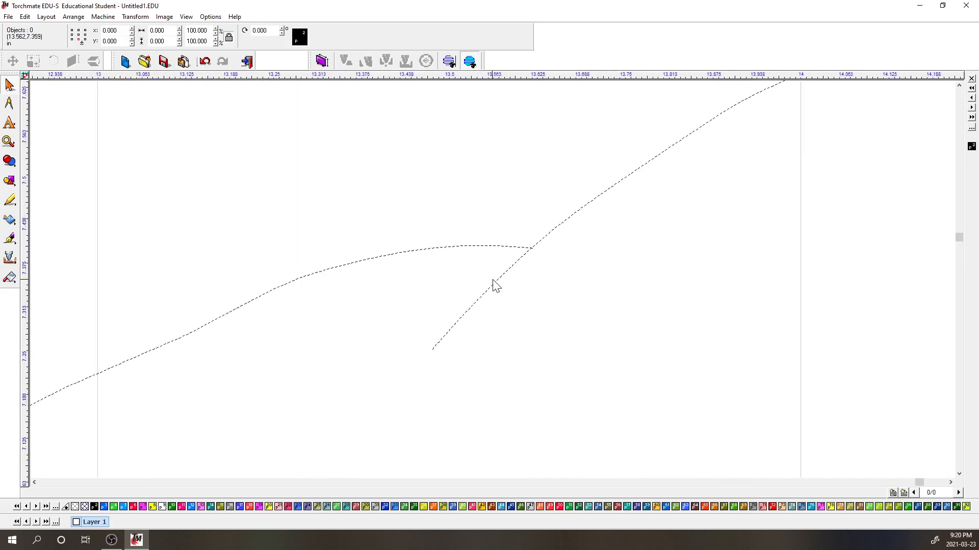
double_click(499, 246)
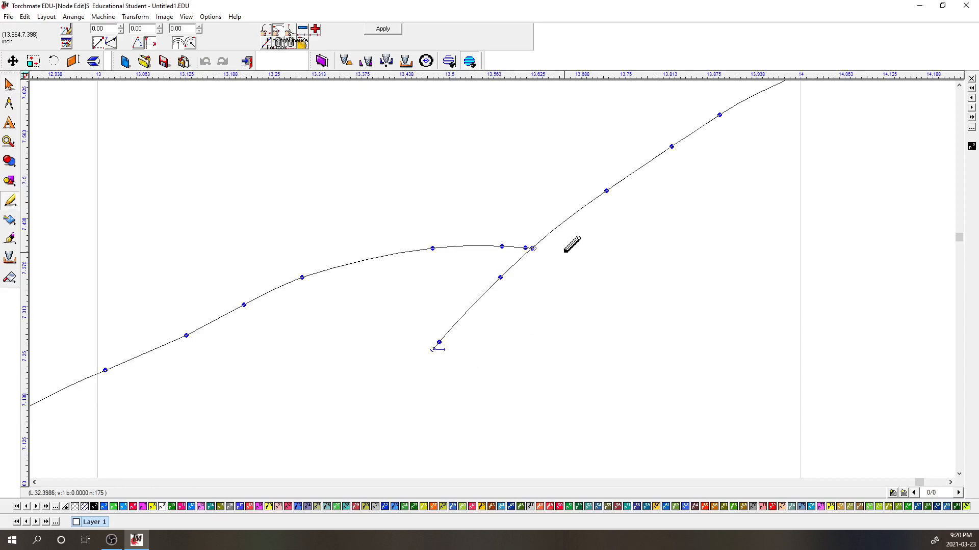
drag(521, 227, 540, 260)
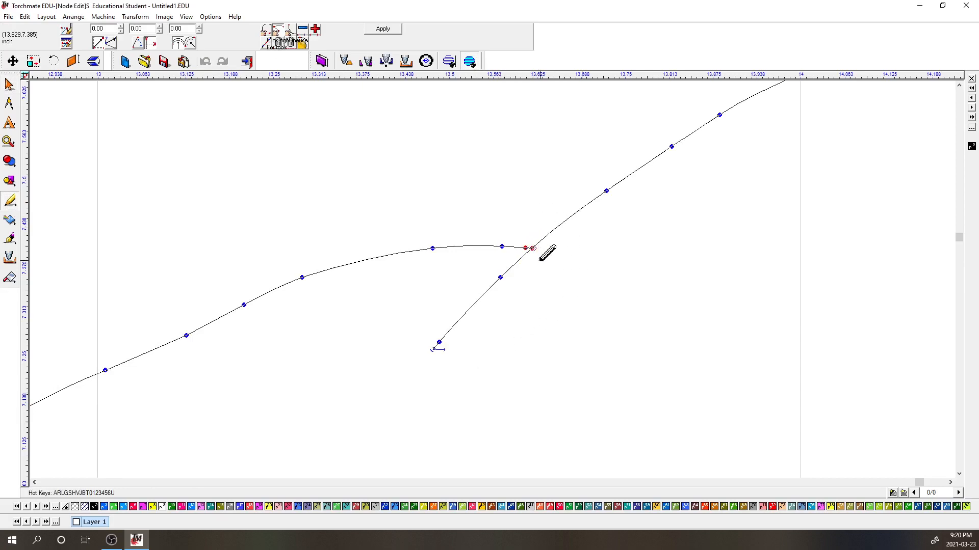
key(Delete)
drag(417, 332, 456, 362)
key(Delete)
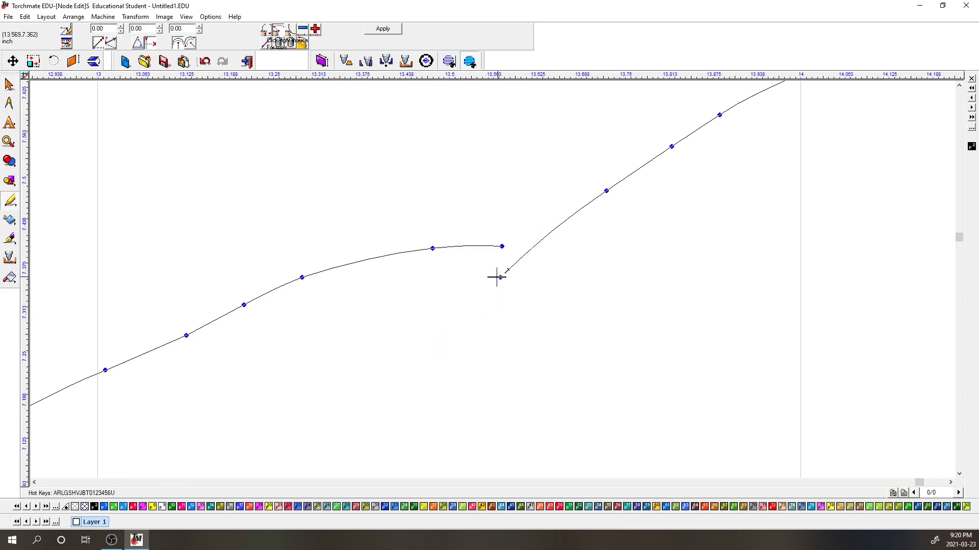
Step: Move one end node of the outline onto the other end and try Connect Path with an allowable error of 0.000010
drag(499, 277, 500, 247)
click(74, 18)
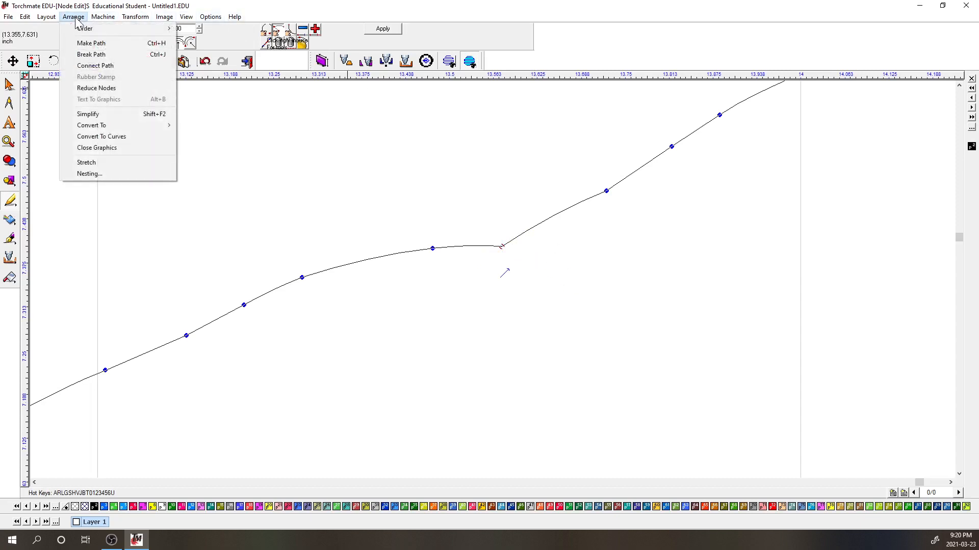
click(93, 65)
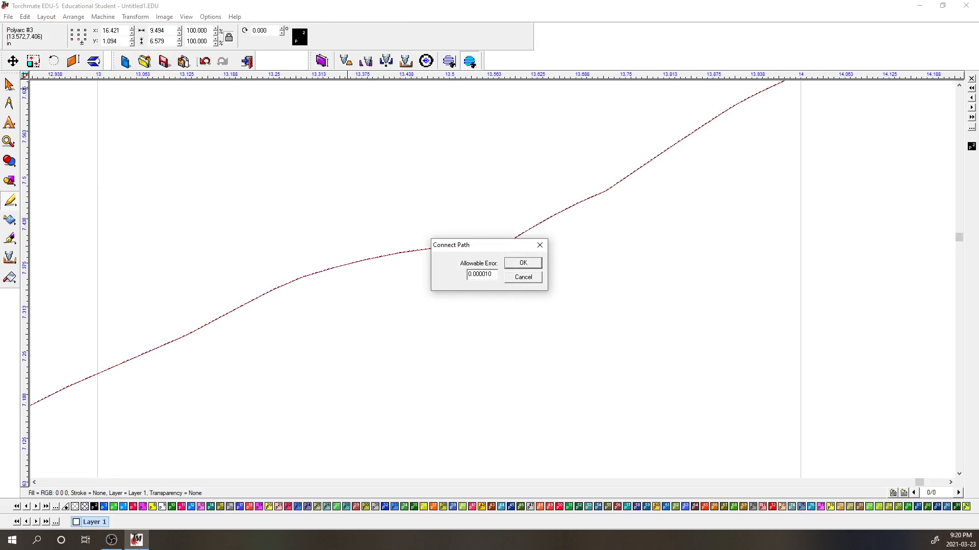
click(524, 263)
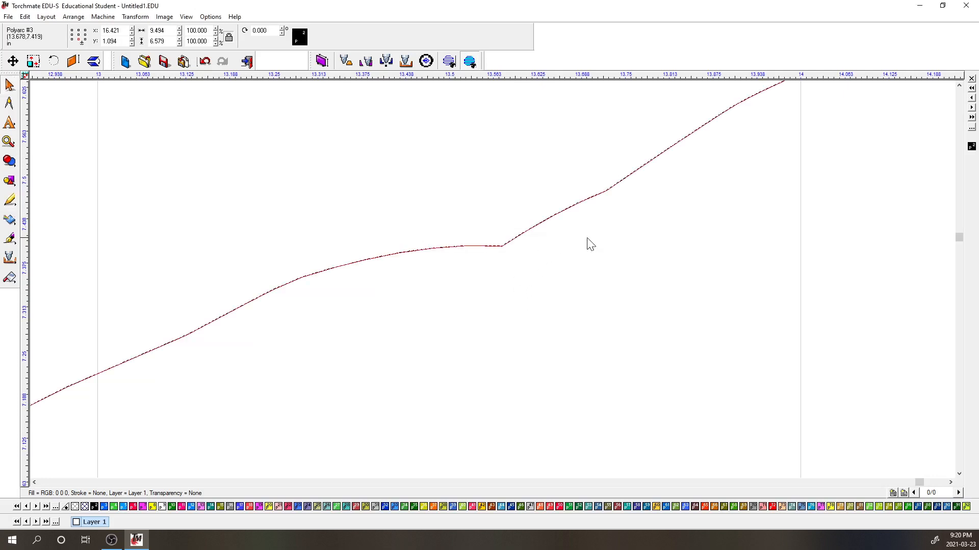
click(535, 266)
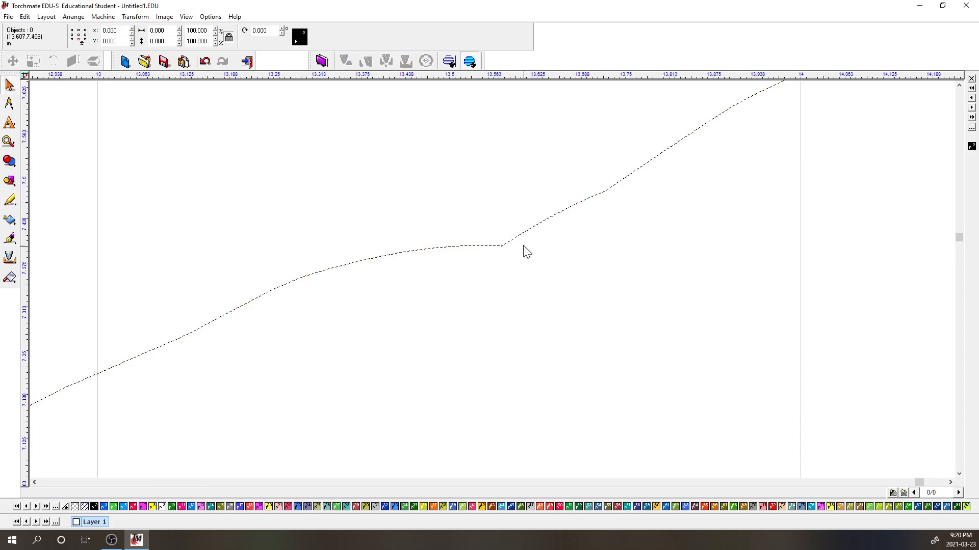
Step: Reopen the outline's nodes, move the end node exactly onto the opposite end, and connect the path with an allowable error of 0.000010
double_click(510, 240)
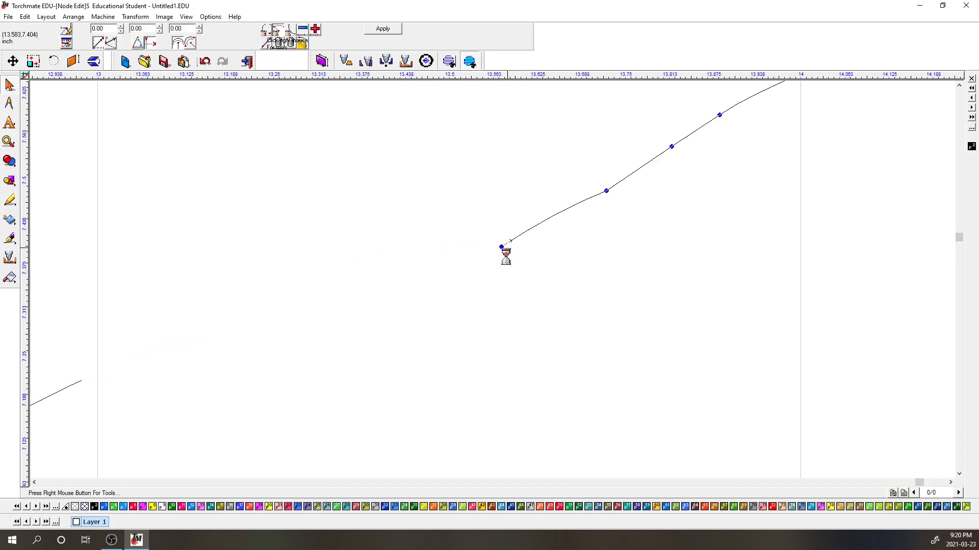
scroll(492, 285, up, 2)
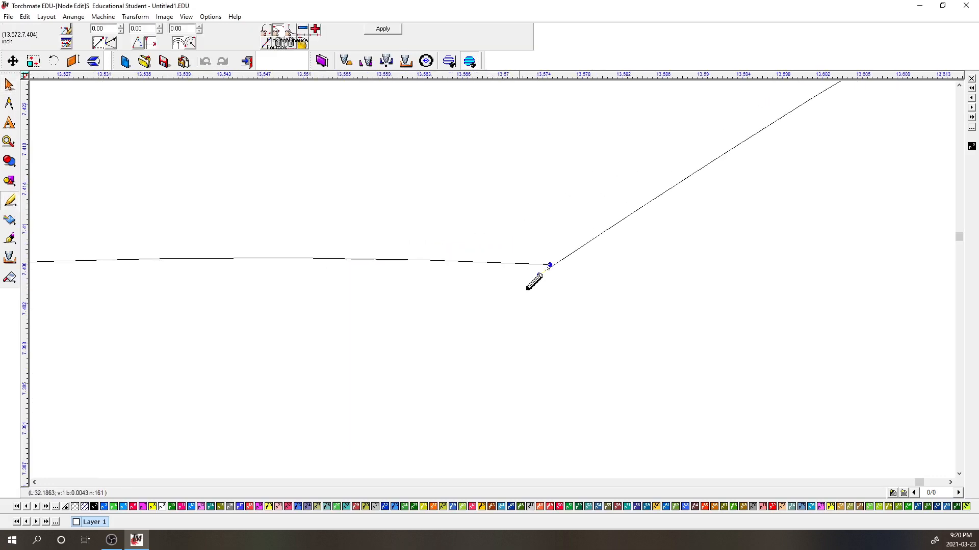
drag(549, 265, 538, 275)
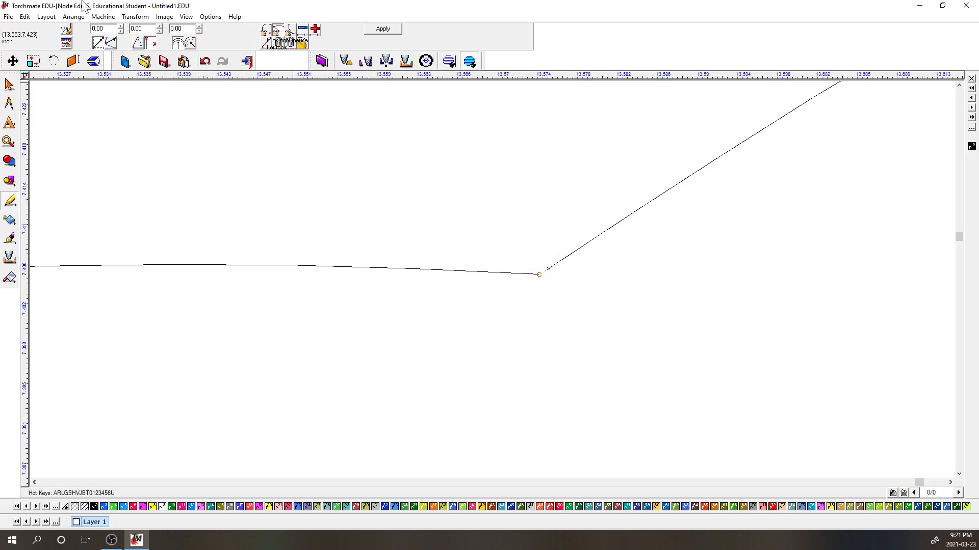
click(73, 17)
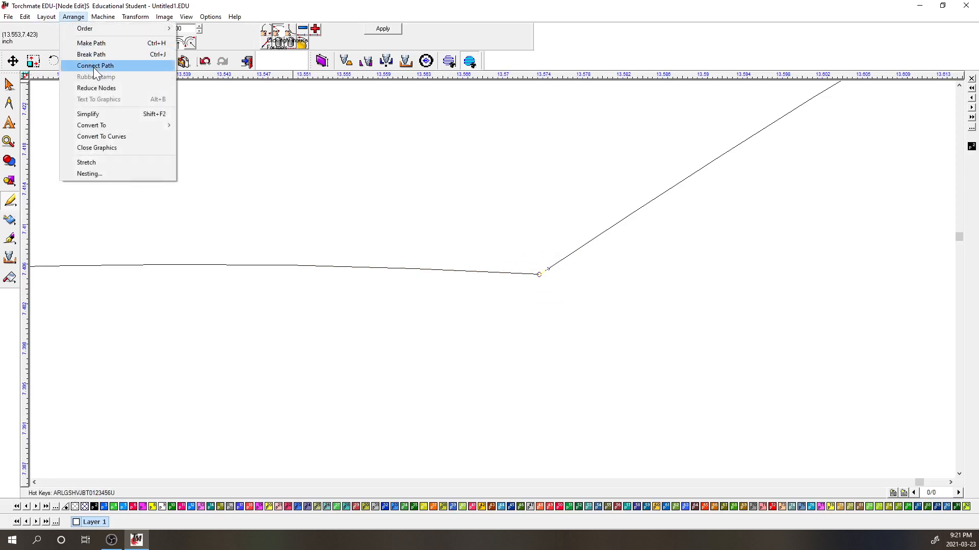
click(93, 67)
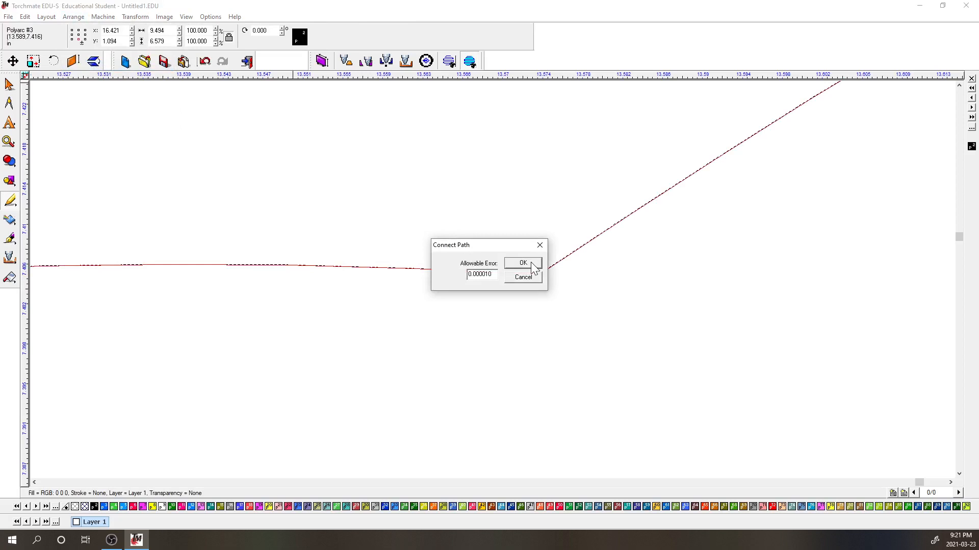
click(523, 263)
scroll(492, 280, down, 2)
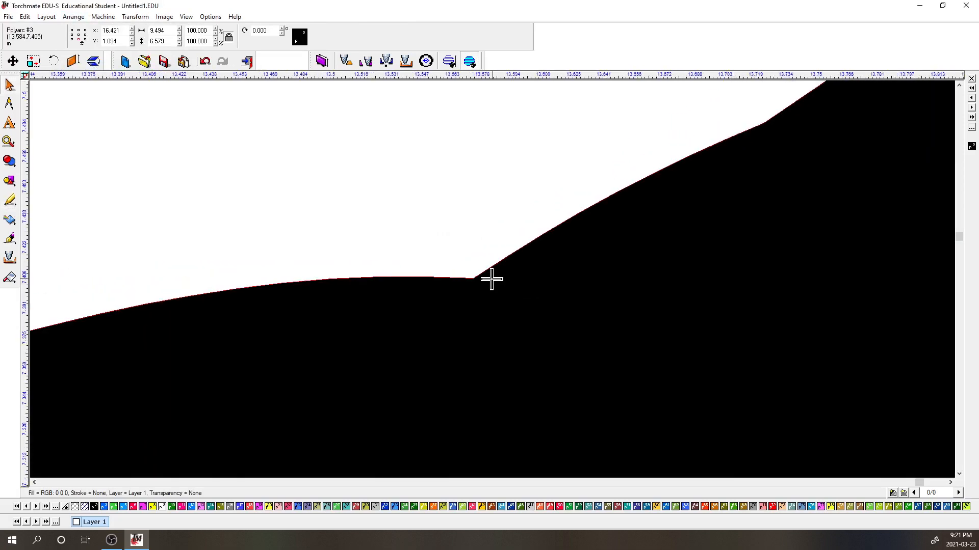
scroll(491, 279, down, 5)
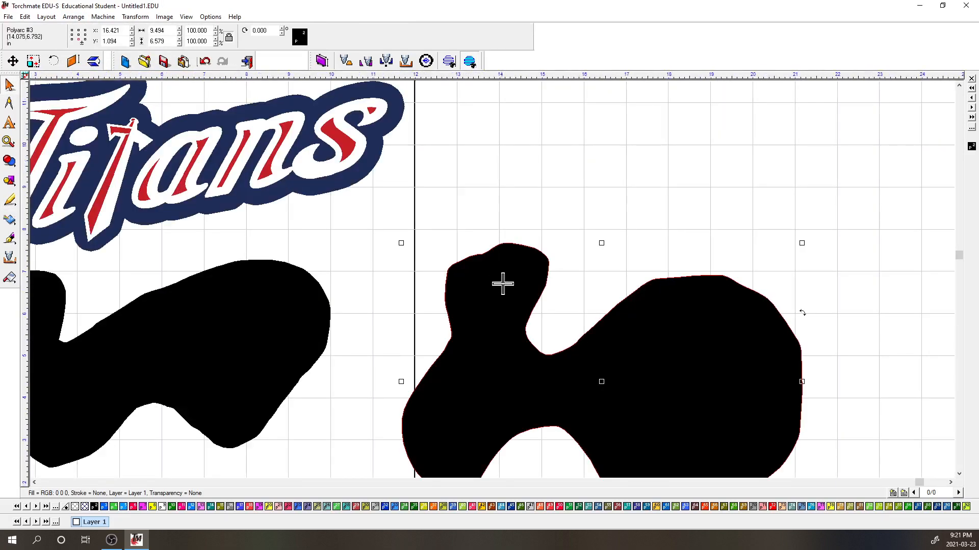
scroll(503, 284, down, 2)
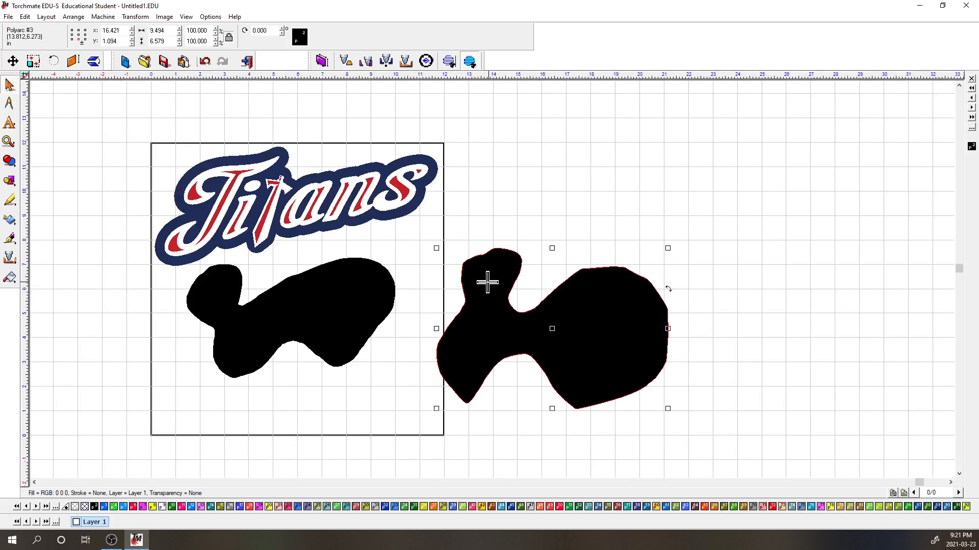
Step: Delete both black freehand shapes, leaving only the wordmark
key(Delete)
click(349, 290)
key(Delete)
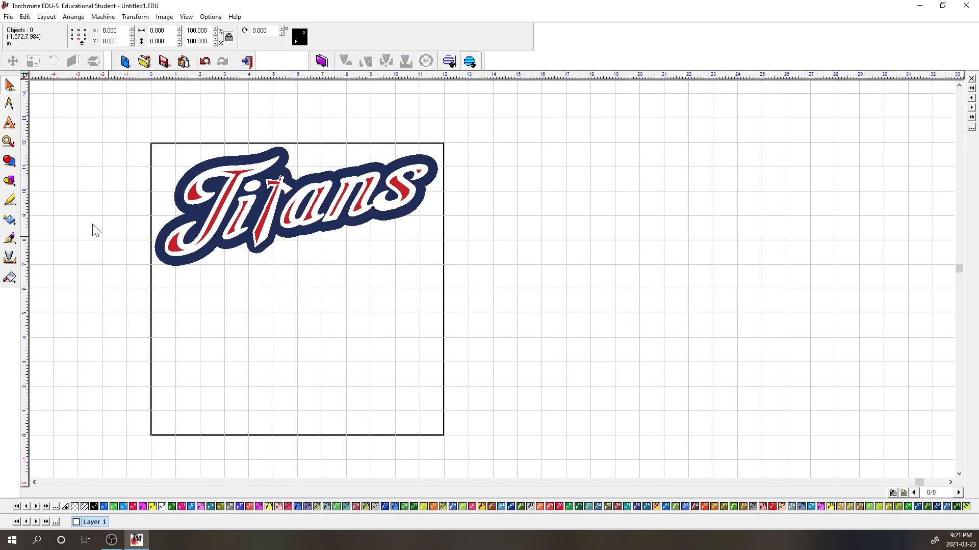
Step: Trace the red accent at the lower curl of the T with a closed six-corner outline about 0.68 by 0.78 inches and apply it
click(10, 200)
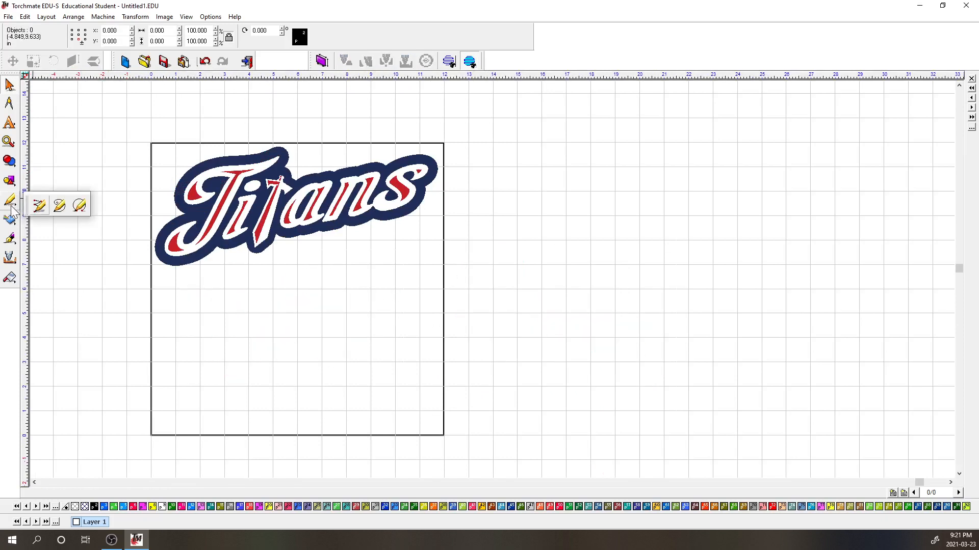
click(80, 205)
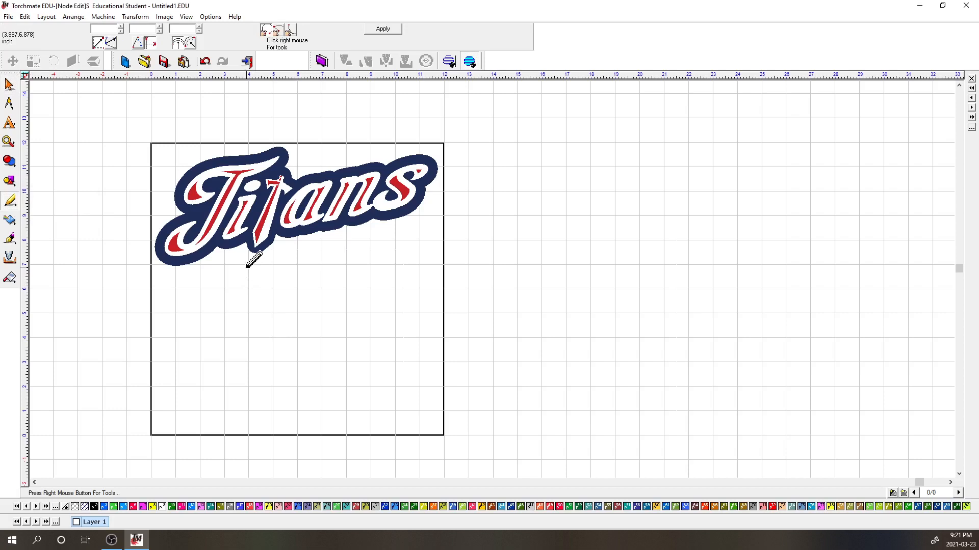
scroll(171, 248, up, 3)
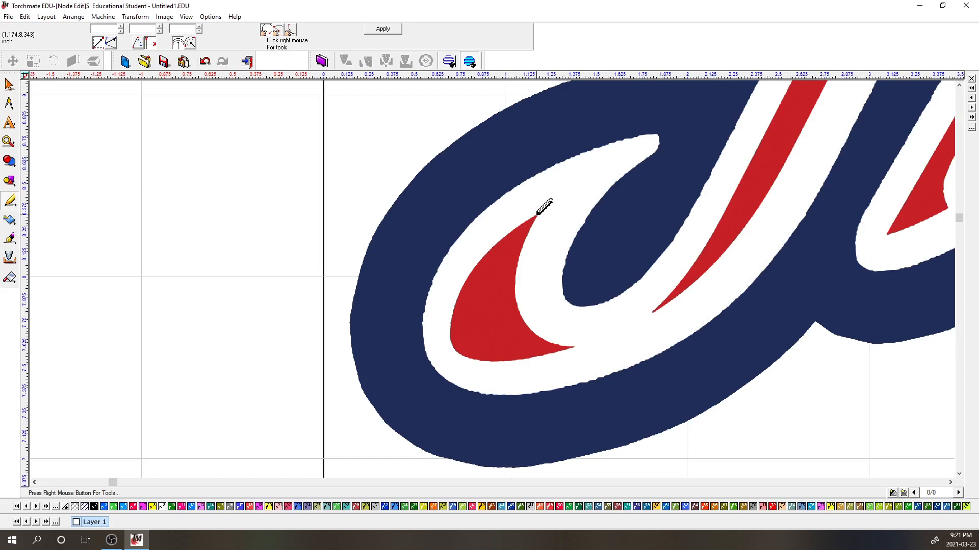
click(536, 214)
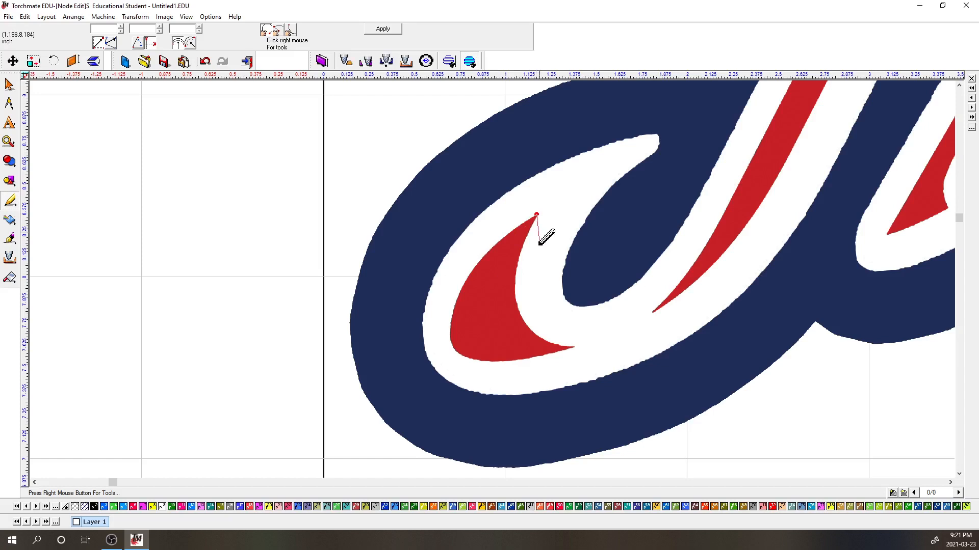
click(517, 302)
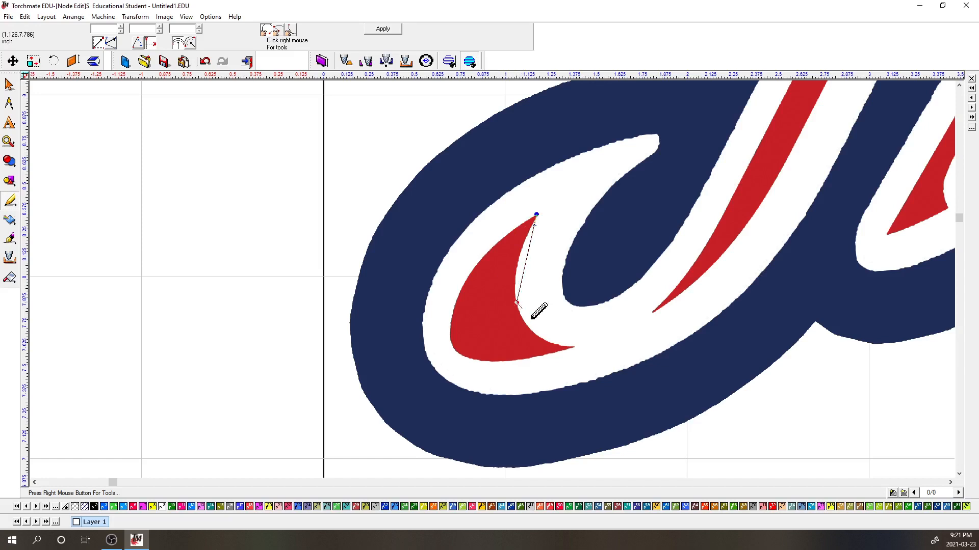
click(573, 346)
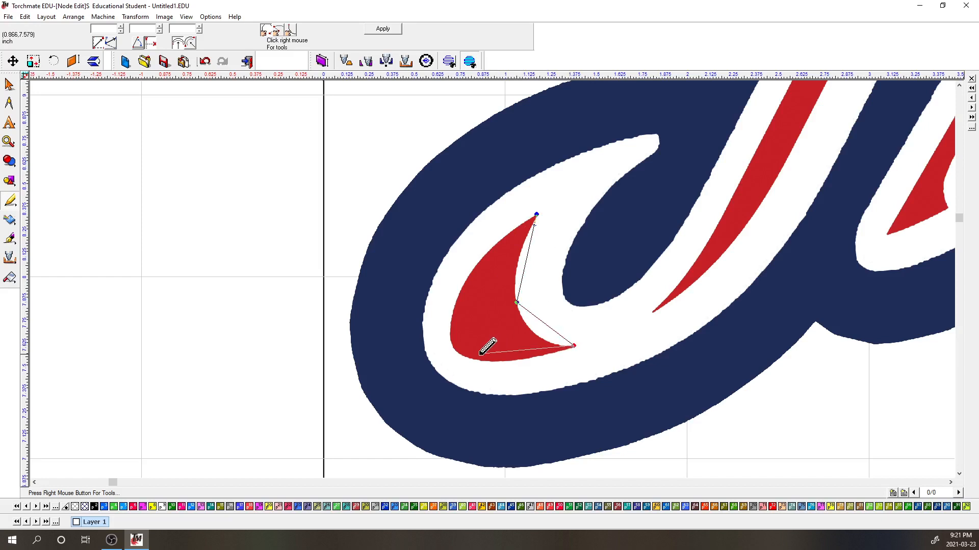
click(461, 354)
click(477, 263)
click(536, 215)
click(390, 28)
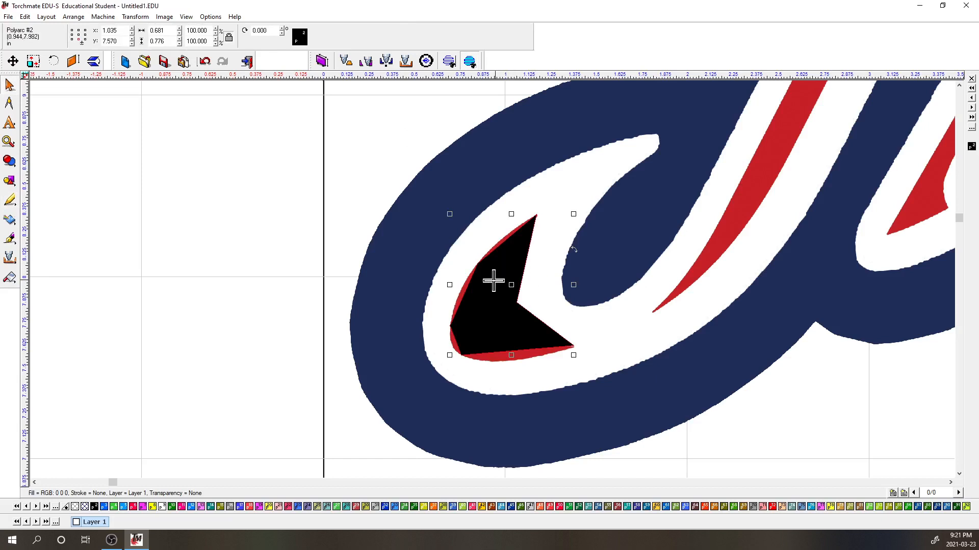
Step: Move the tracing's top node onto the red accent's upper tip, add a node, and bend the outer segments along the left edge
double_click(491, 280)
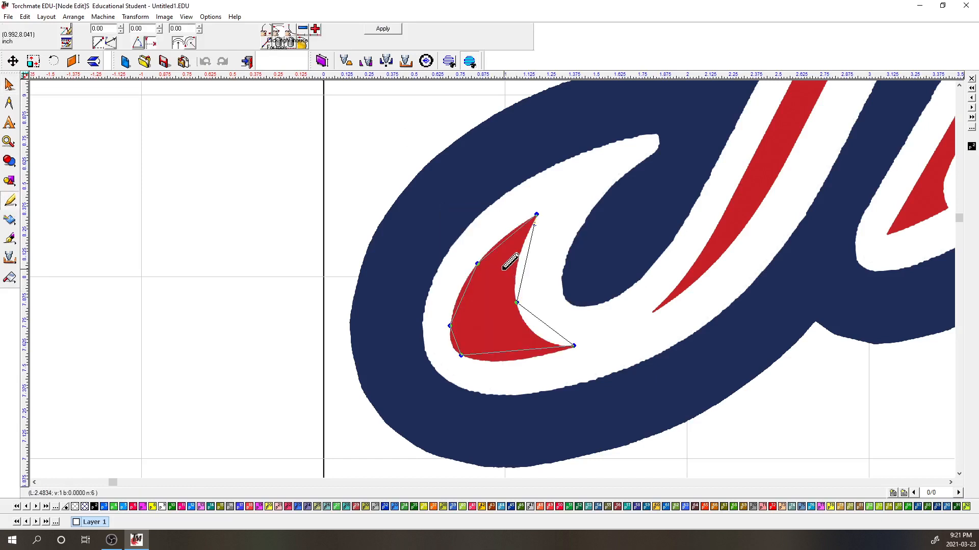
scroll(504, 265, up, 1)
scroll(517, 201, up, 1)
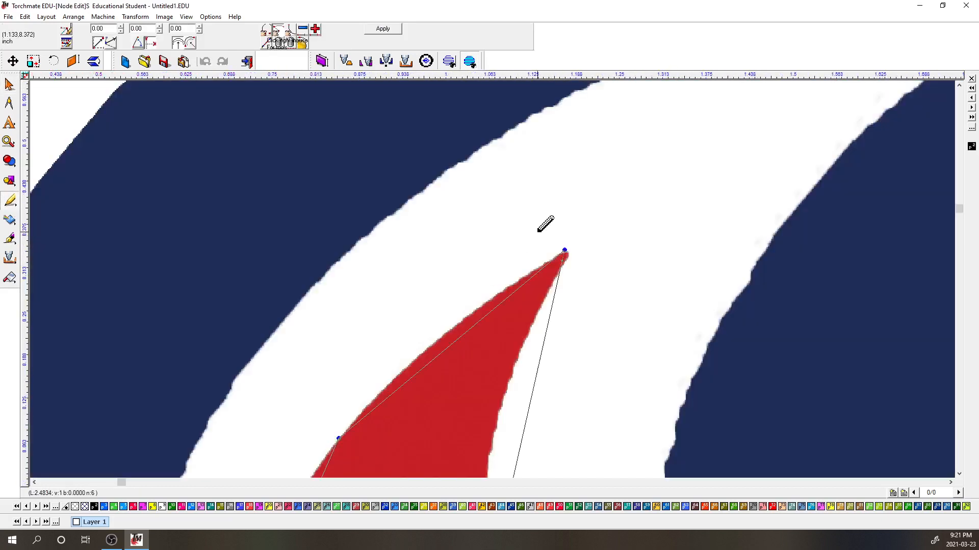
drag(564, 249, 565, 254)
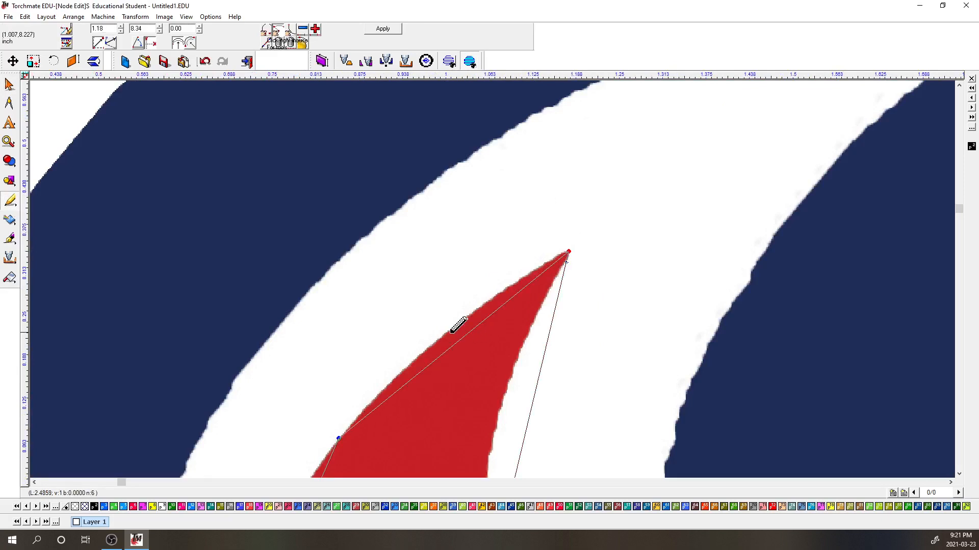
drag(442, 347, 439, 338)
drag(495, 304, 493, 297)
drag(406, 371, 400, 369)
scroll(375, 436, down, 2)
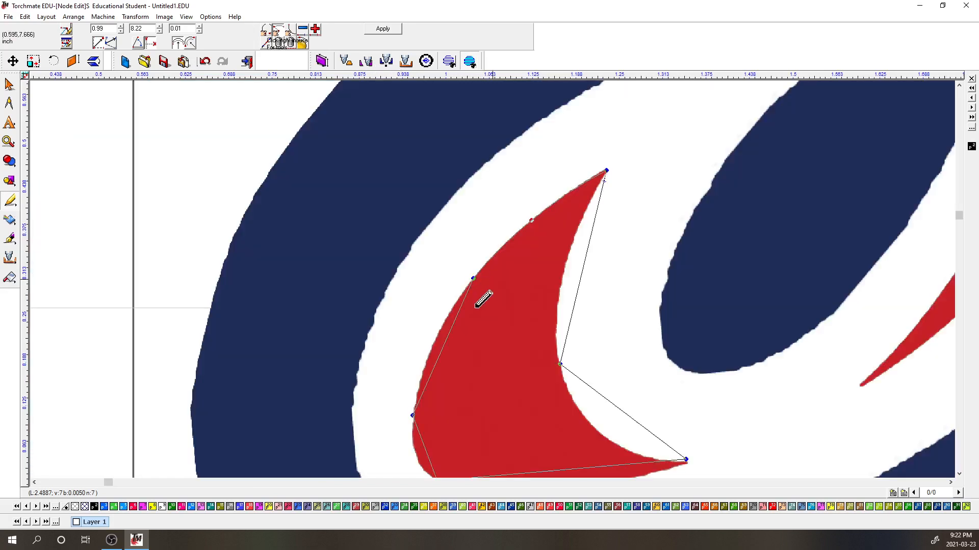
drag(443, 354, 432, 356)
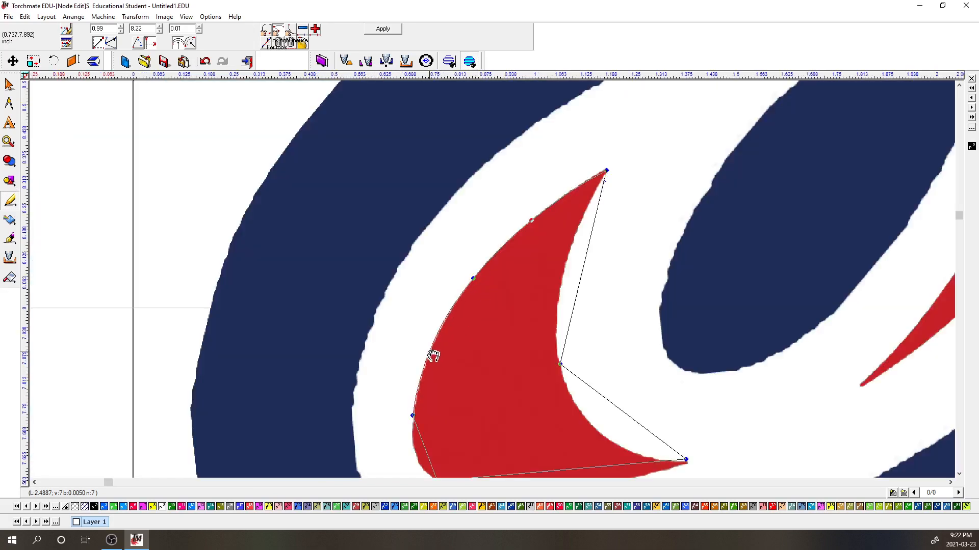
Step: Add nodes along the red accent's inner edge, bend the segments to follow it, and move the end node onto the right tip
drag(586, 262, 562, 273)
click(561, 278)
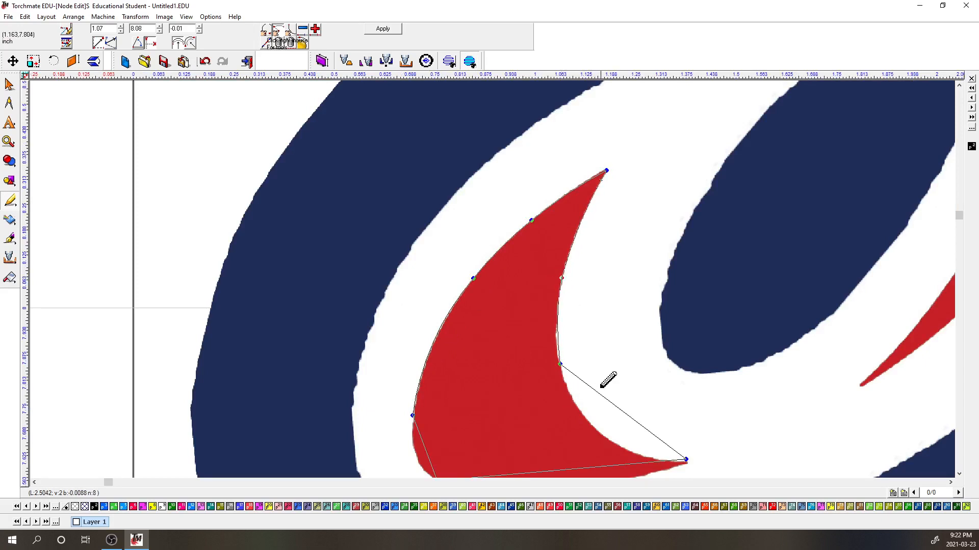
drag(600, 395, 601, 436)
drag(582, 400, 576, 403)
drag(634, 450, 686, 463)
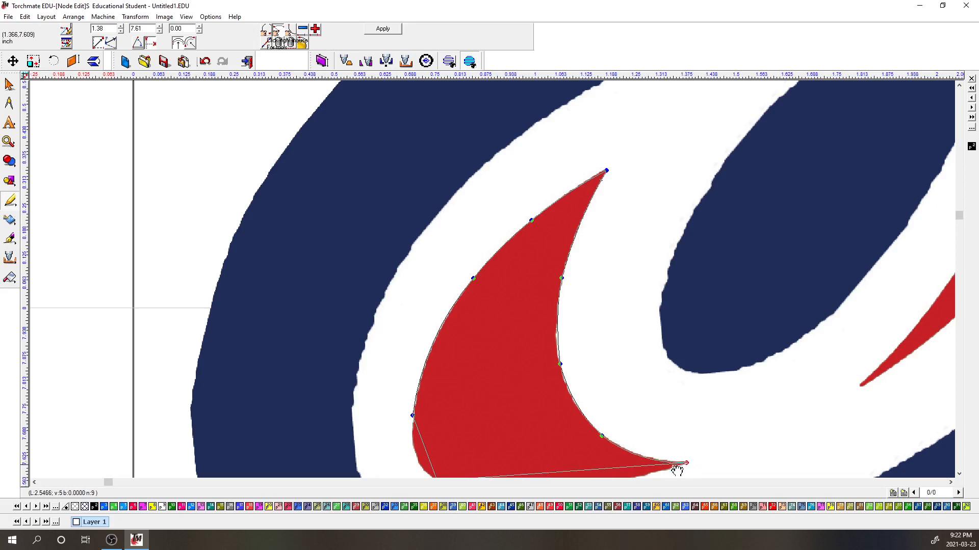
Step: Bend the lower-left segment to the red accent, add a node on the bottom edge, and curve the bottom segments to match
scroll(535, 283, down, 1)
scroll(479, 264, up, 1)
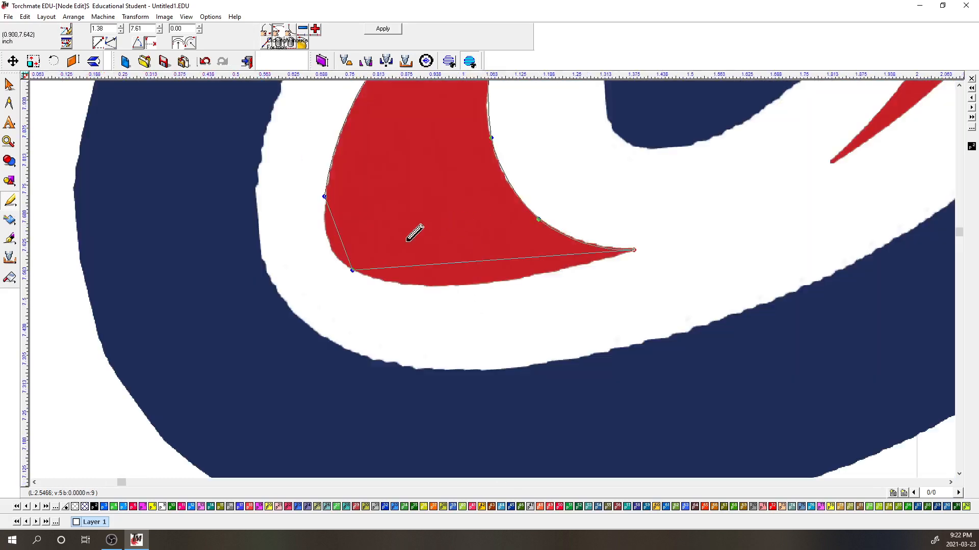
drag(347, 256, 339, 253)
drag(446, 266, 494, 283)
drag(563, 272, 562, 275)
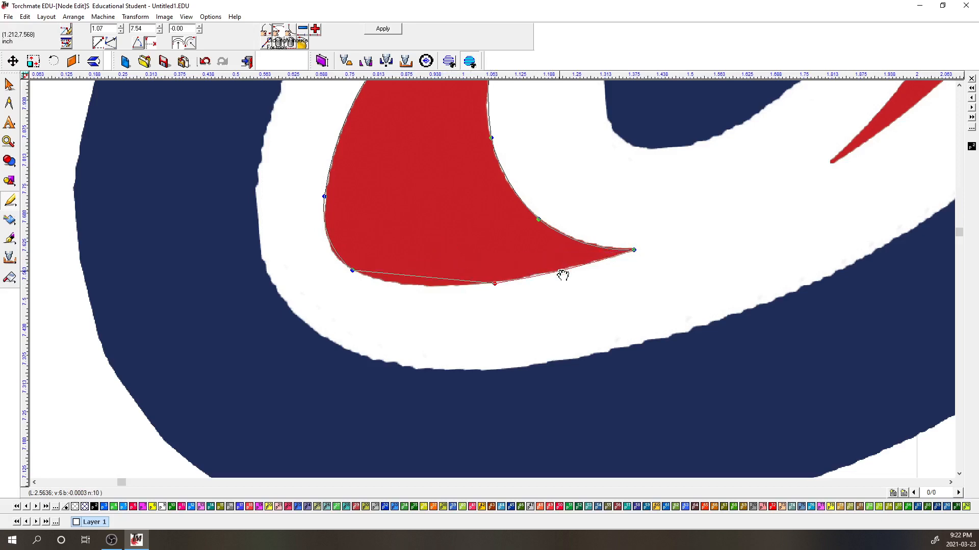
drag(420, 280, 418, 290)
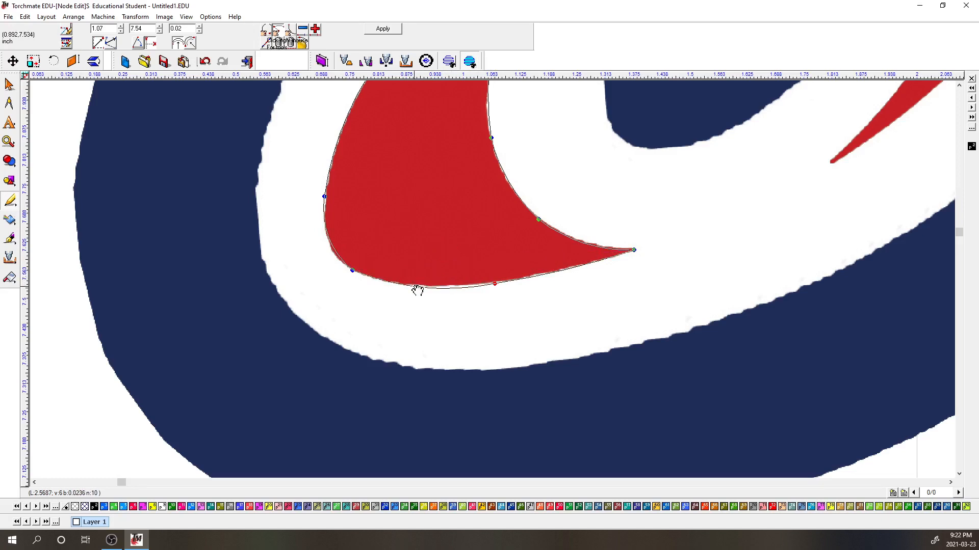
Step: Add a node on the lower accent's bottom edge, fit it and the lower-left segment to the red shape, and apply the outline
click(464, 290)
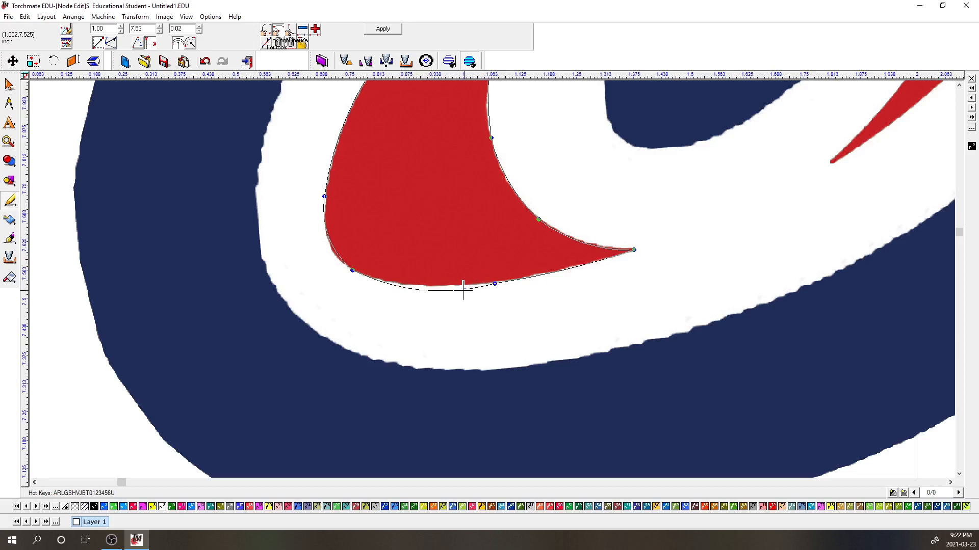
drag(461, 289, 437, 286)
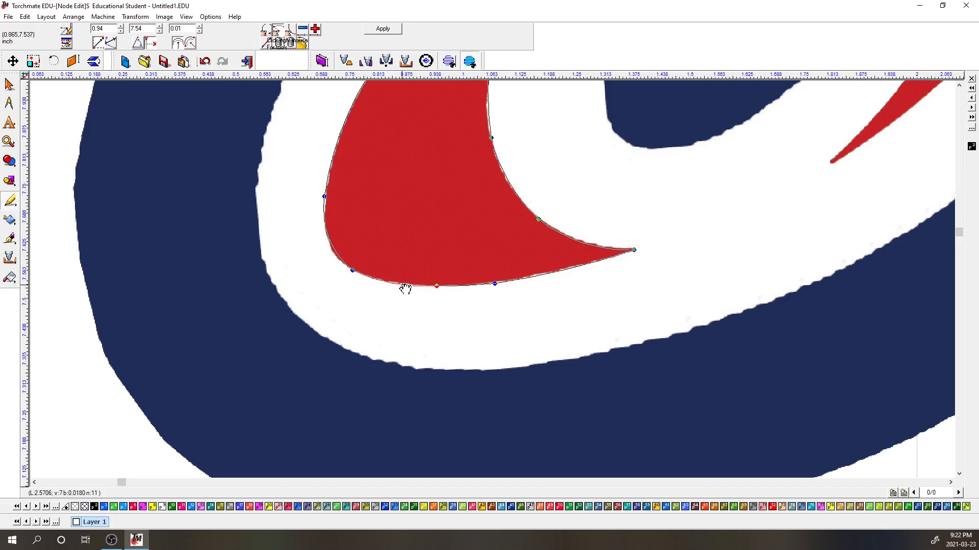
drag(338, 251, 330, 251)
click(383, 30)
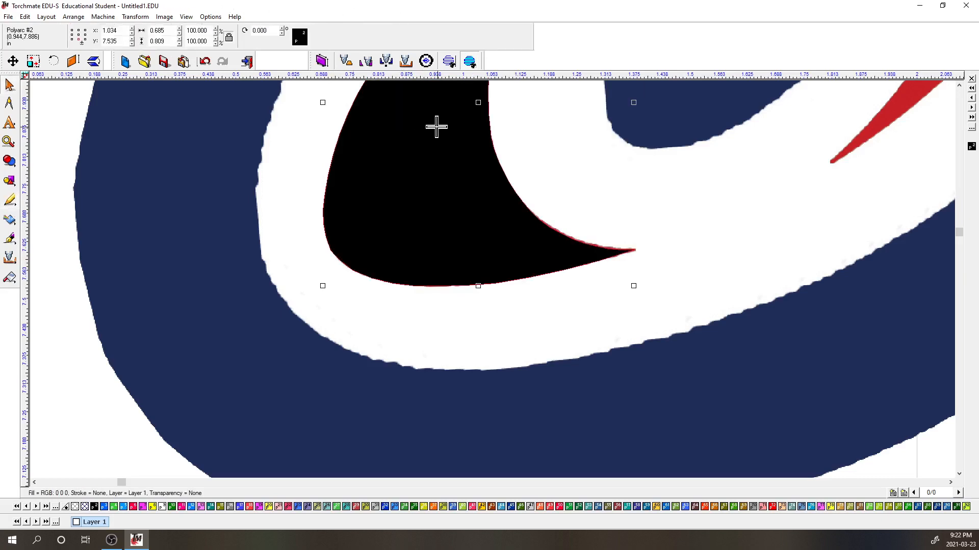
Step: Trace the red accent in the T's upper curl with a closed seven-corner outline
scroll(435, 118, down, 1)
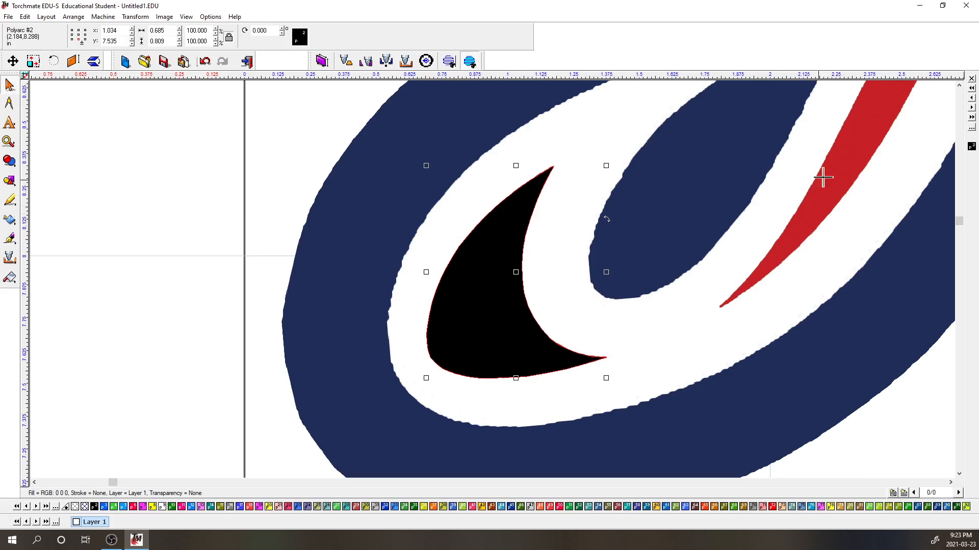
scroll(492, 280, down, 3)
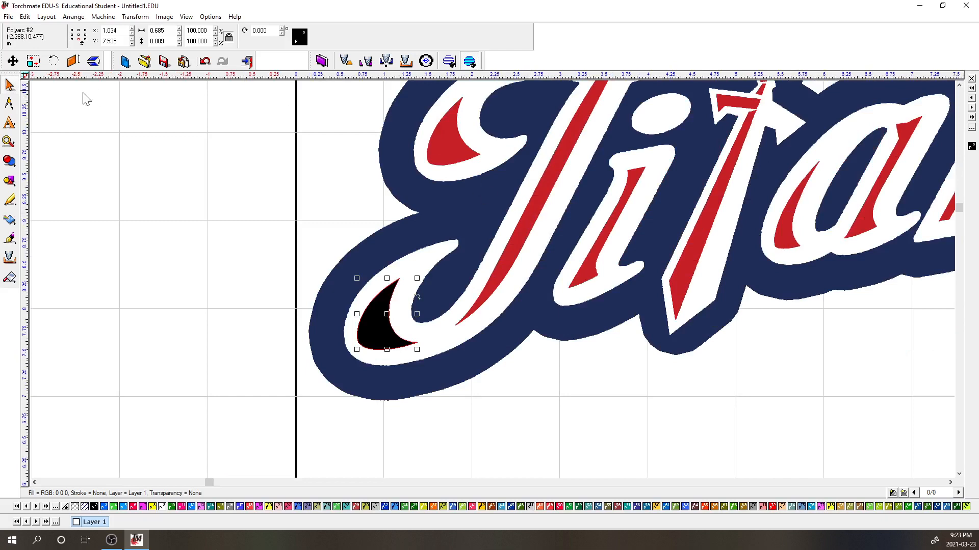
mouse_move(11, 201)
click(80, 205)
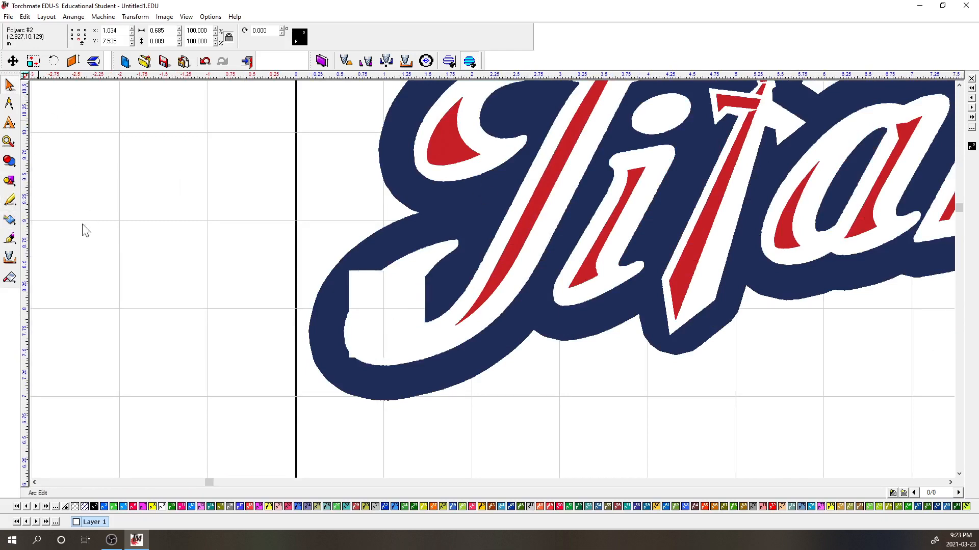
click(462, 96)
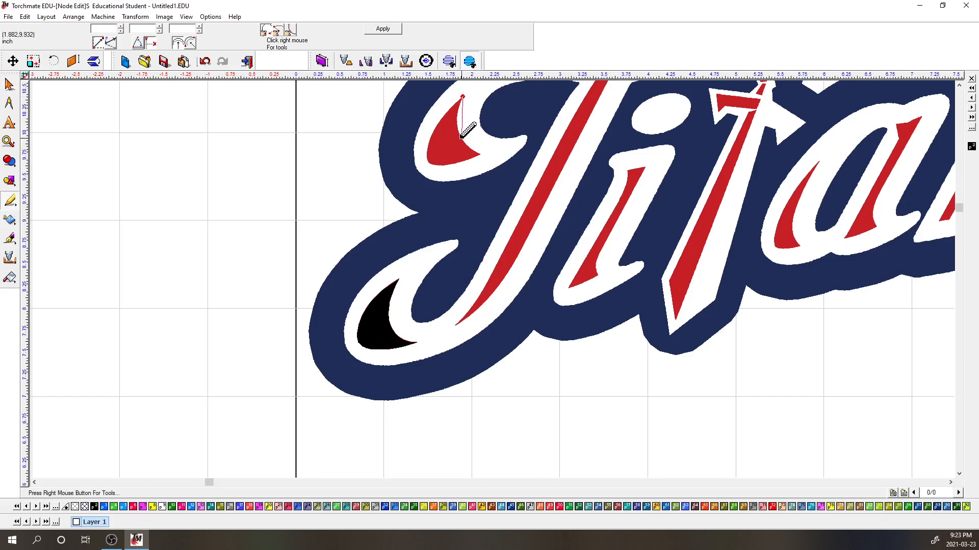
click(461, 135)
click(479, 152)
click(445, 166)
click(428, 160)
click(430, 140)
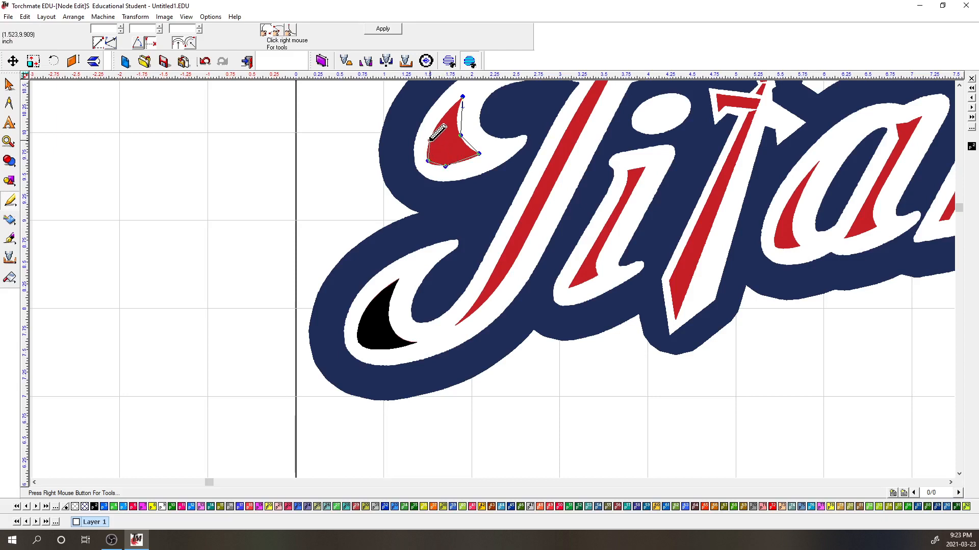
click(444, 115)
Step: Trace the T's red crossbar and stem with a closed nine-corner outline and apply both new tracings, about 2.73 by 3.09 inches overall
scroll(528, 83, down, 3)
click(503, 265)
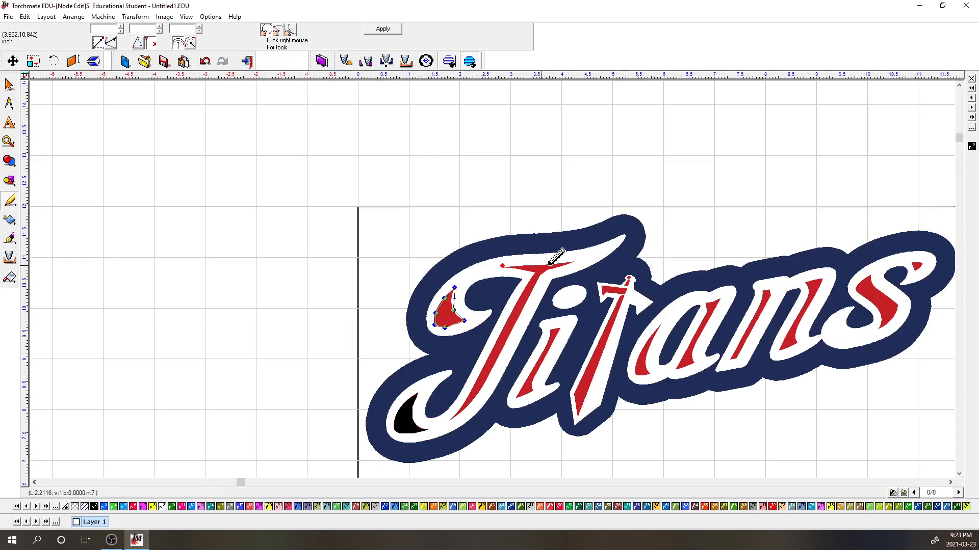
click(574, 261)
click(541, 273)
click(469, 408)
click(449, 419)
click(473, 386)
click(535, 271)
click(503, 265)
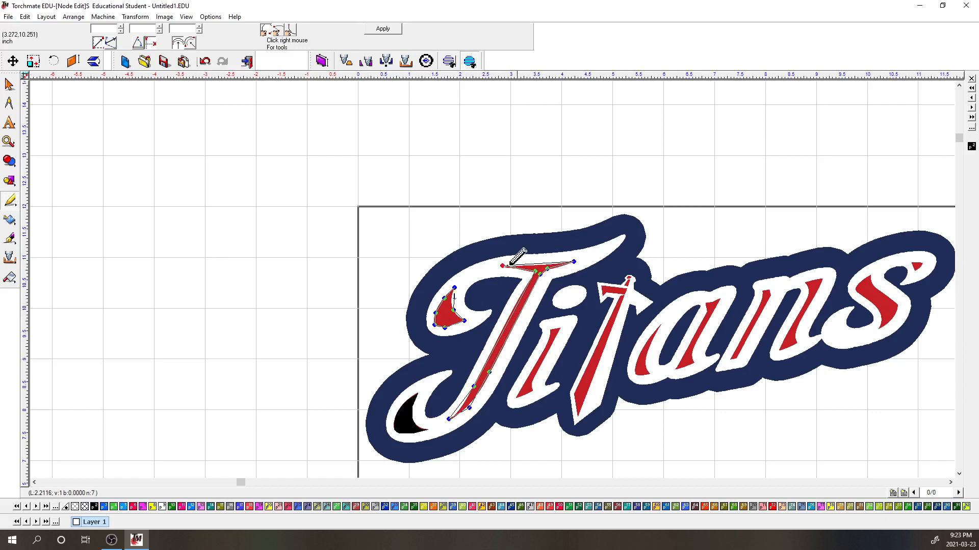
click(397, 29)
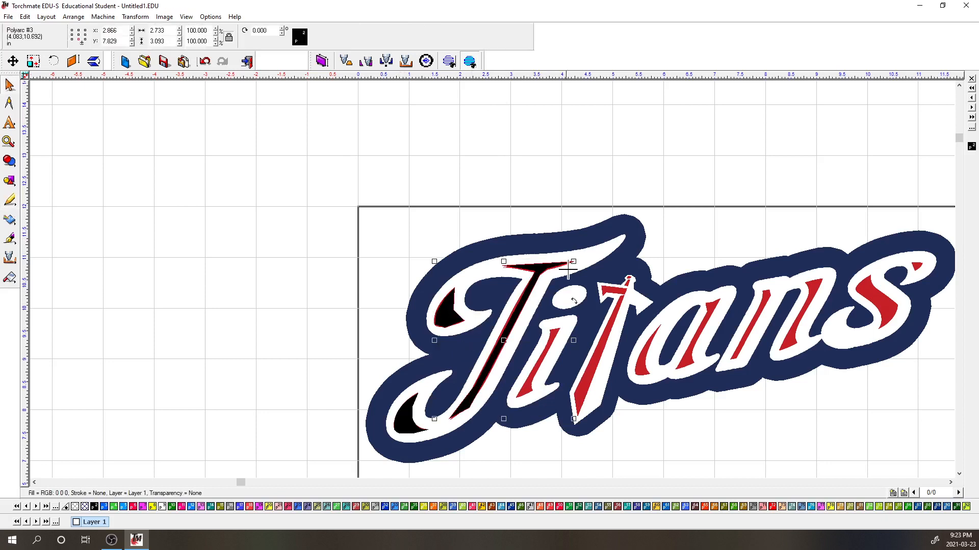
Step: Reopen the tracings for node editing, bend the upper accent's inner segments to the red edge, and move the end node onto its right tip
double_click(457, 315)
scroll(492, 275, up, 5)
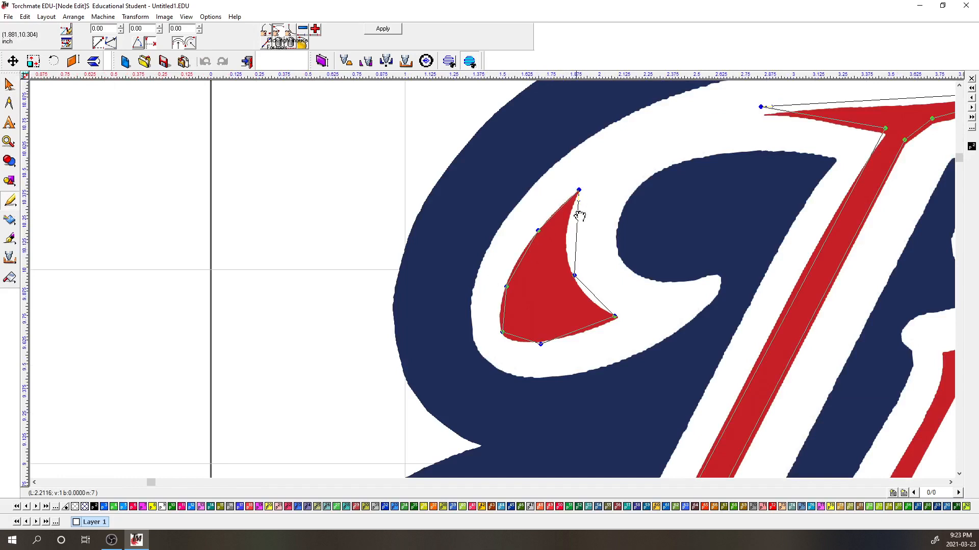
drag(578, 227, 568, 234)
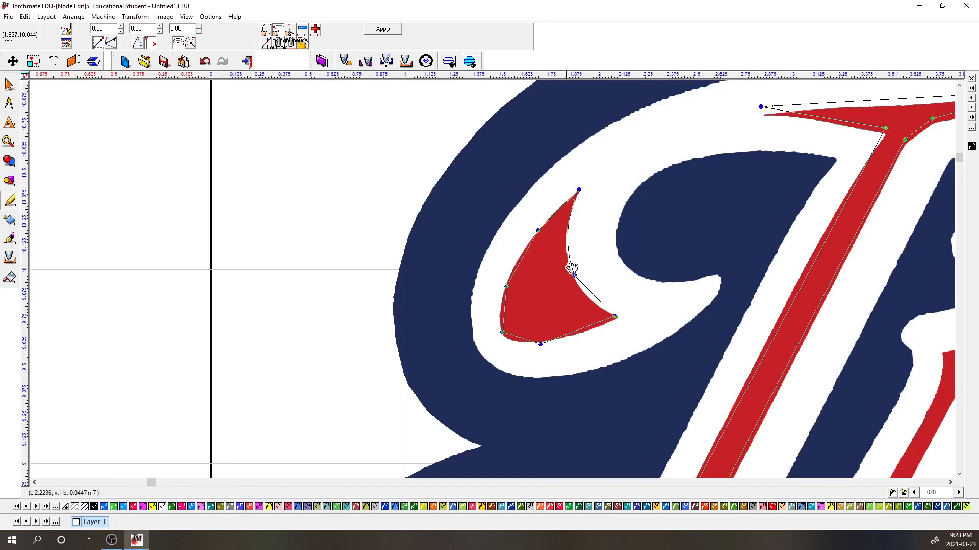
drag(591, 279, 585, 338)
drag(616, 318, 619, 317)
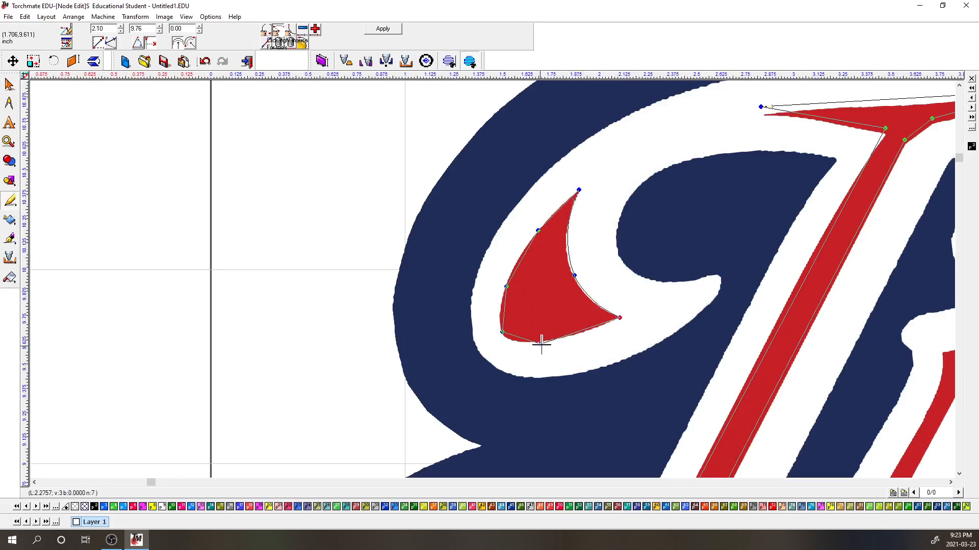
Step: Add a node near the upper accent's lower-left corner, adjust the corner nodes, and bend the bottom and left segments to the red edge
drag(540, 344, 576, 341)
mouse_move(501, 333)
mouse_down()
mouse_move(497, 317)
mouse_move(508, 341)
mouse_up()
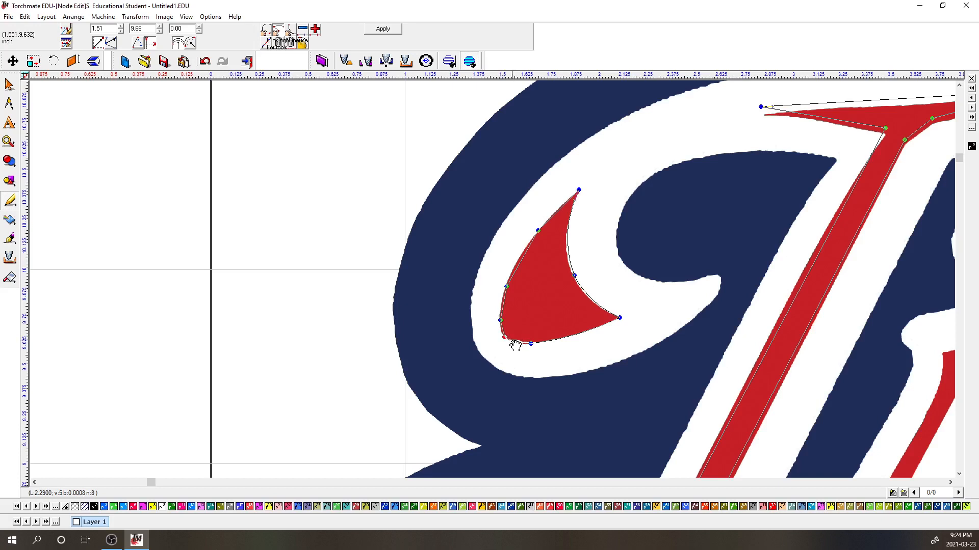
drag(504, 336, 504, 337)
drag(520, 262, 515, 264)
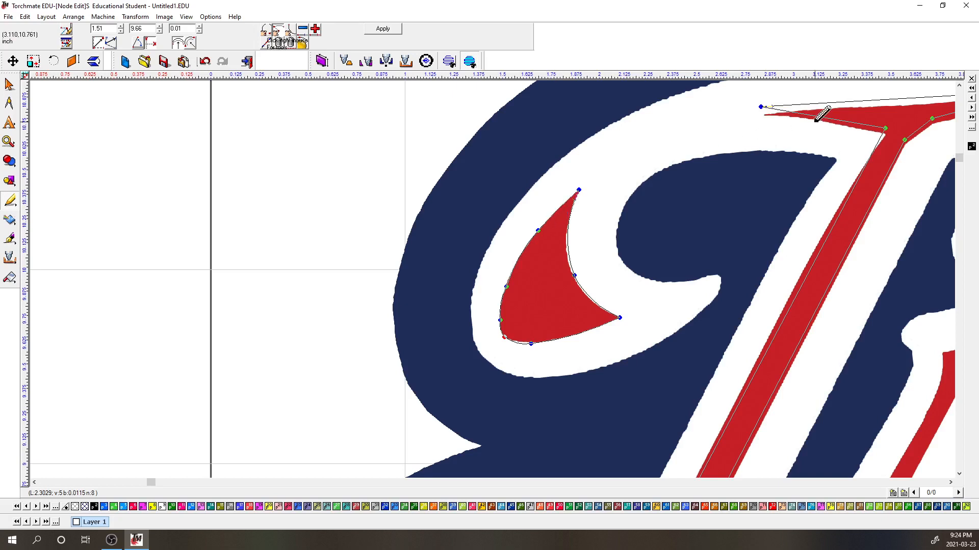
Step: Move the crossbar outline's left tip and stem-junction nodes onto the red shape, and bend the lower-left segment to match
drag(761, 107, 764, 114)
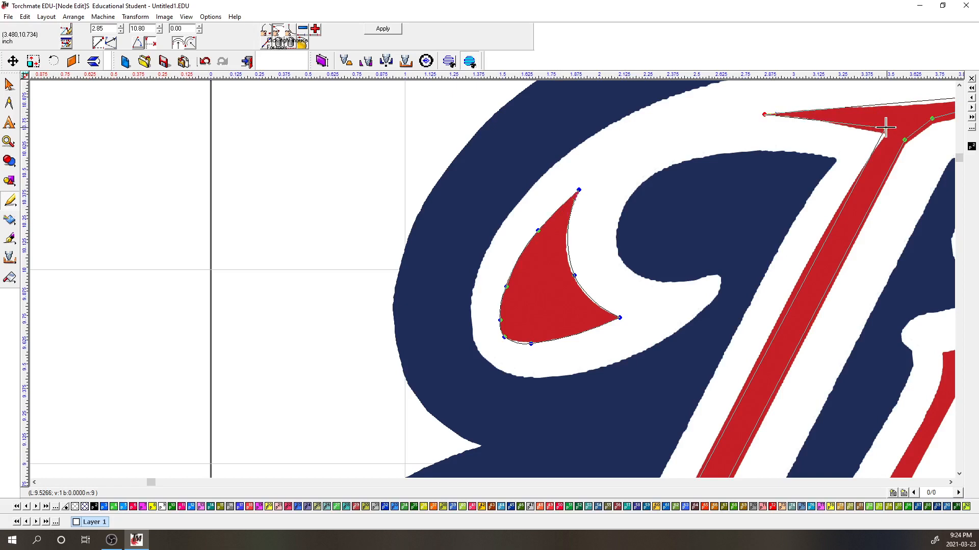
drag(885, 129, 886, 134)
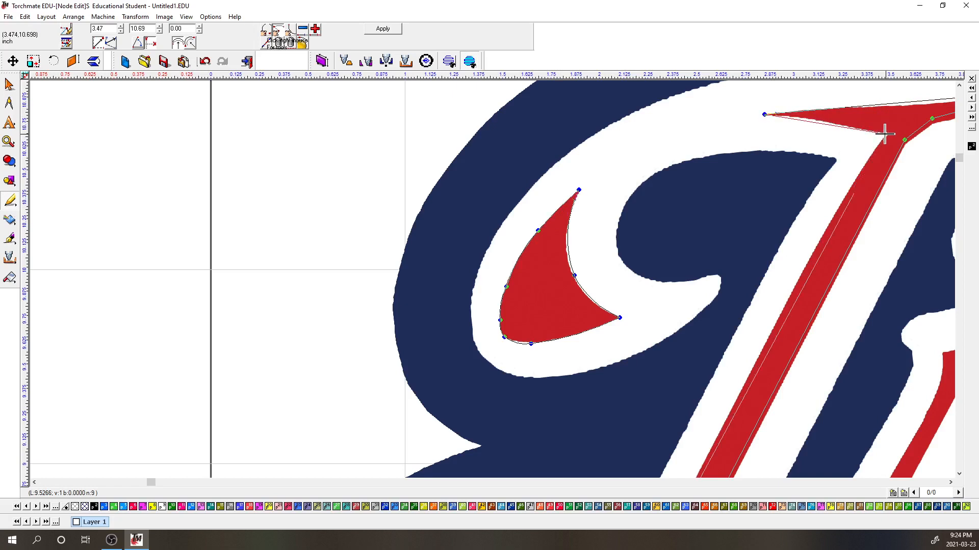
drag(819, 122, 788, 114)
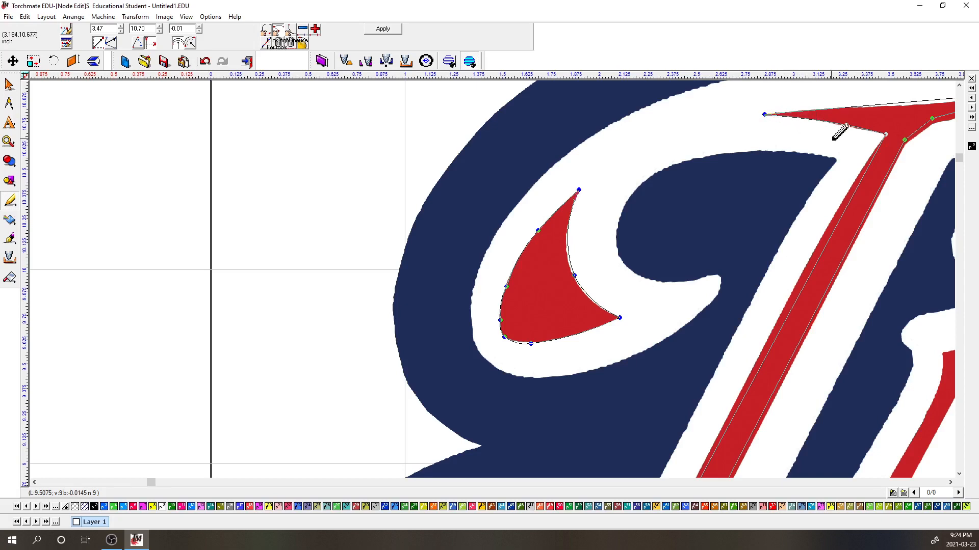
click(905, 143)
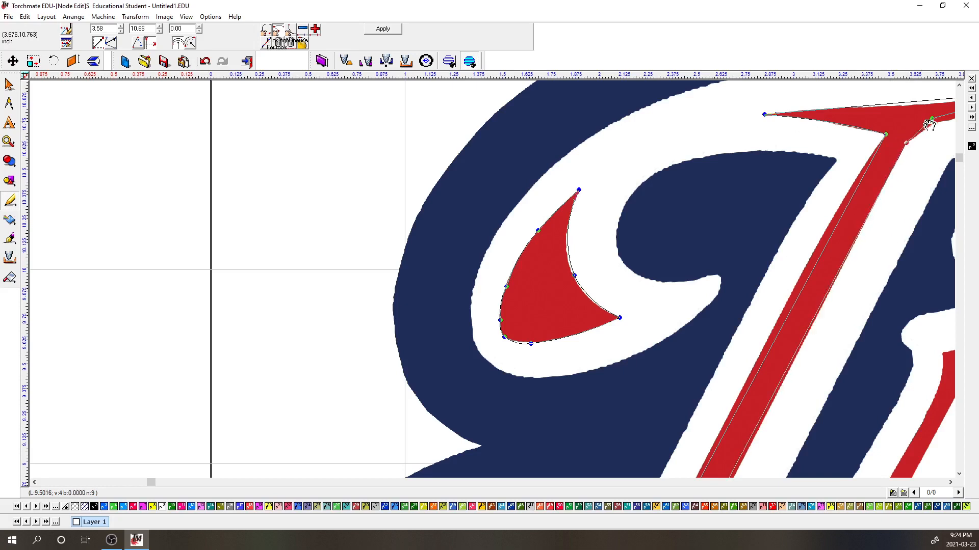
drag(932, 119, 932, 122)
Step: Add a node on the crossbar's top edge and bend the upper and lower-right segments to follow the red shape
scroll(928, 169, down, 1)
scroll(516, 266, up, 1)
drag(409, 269, 346, 276)
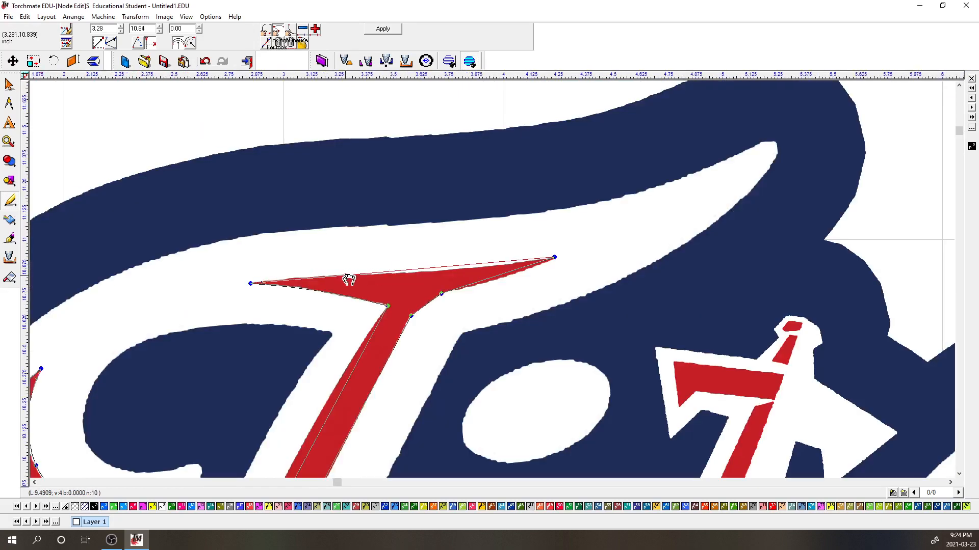
drag(430, 271, 429, 275)
drag(488, 286, 487, 284)
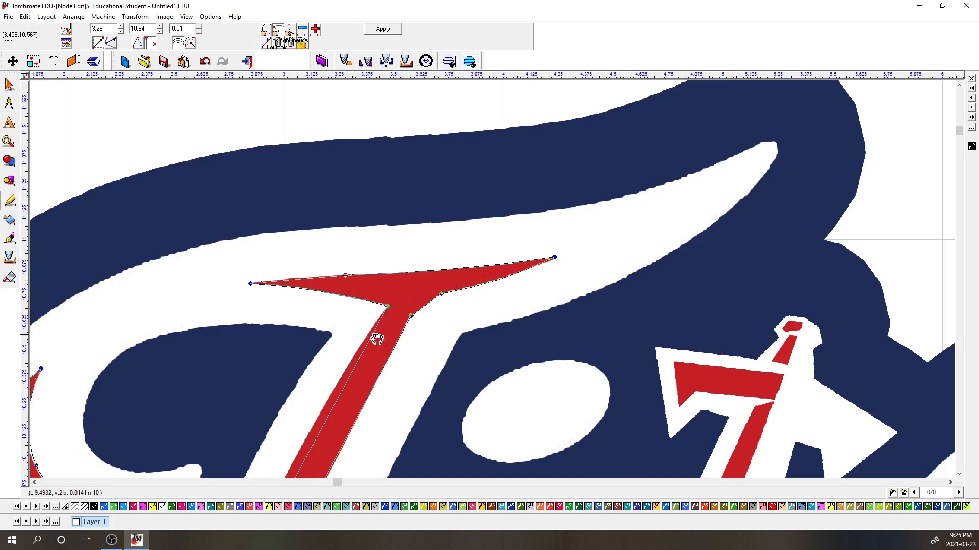
Step: Add a node at the top of the stem's left edge, bend the long left segment, and move the right-edge node onto the red shape
double_click(375, 321)
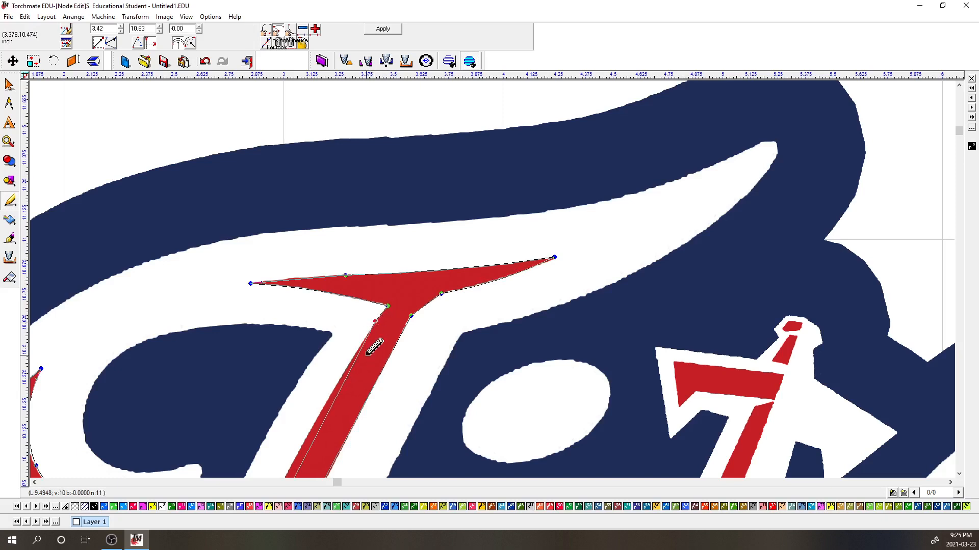
scroll(367, 388, down, 2)
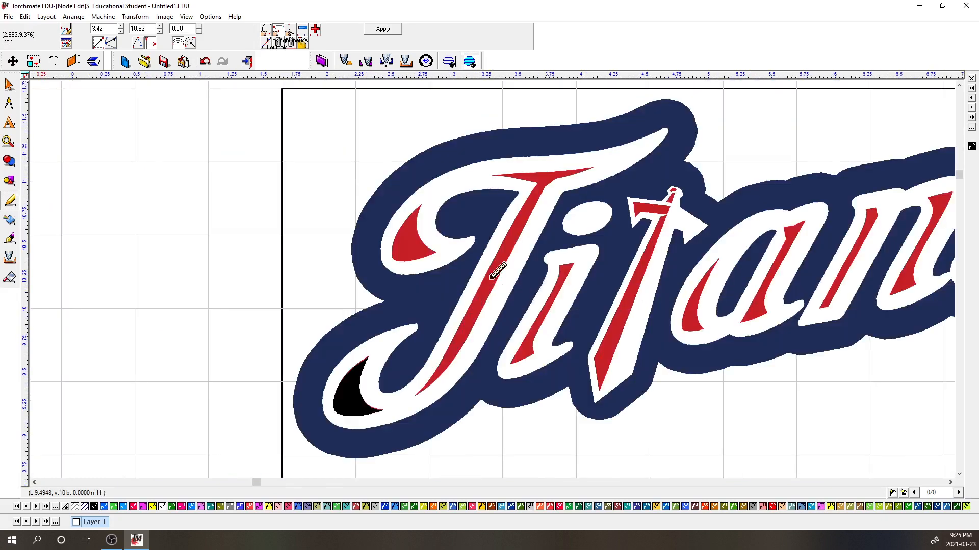
scroll(499, 262, up, 3)
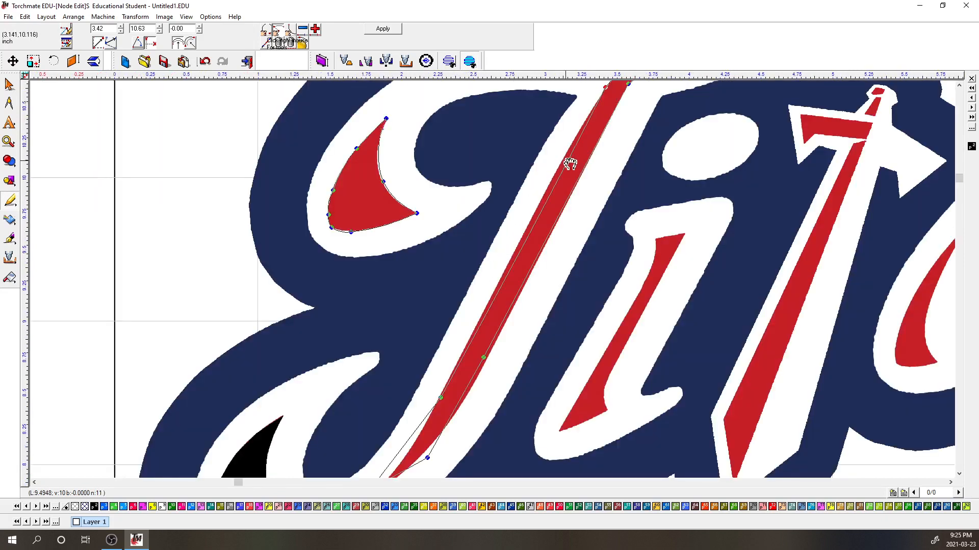
drag(565, 169, 552, 177)
mouse_move(482, 358)
mouse_down()
mouse_move(498, 328)
mouse_move(482, 356)
mouse_up()
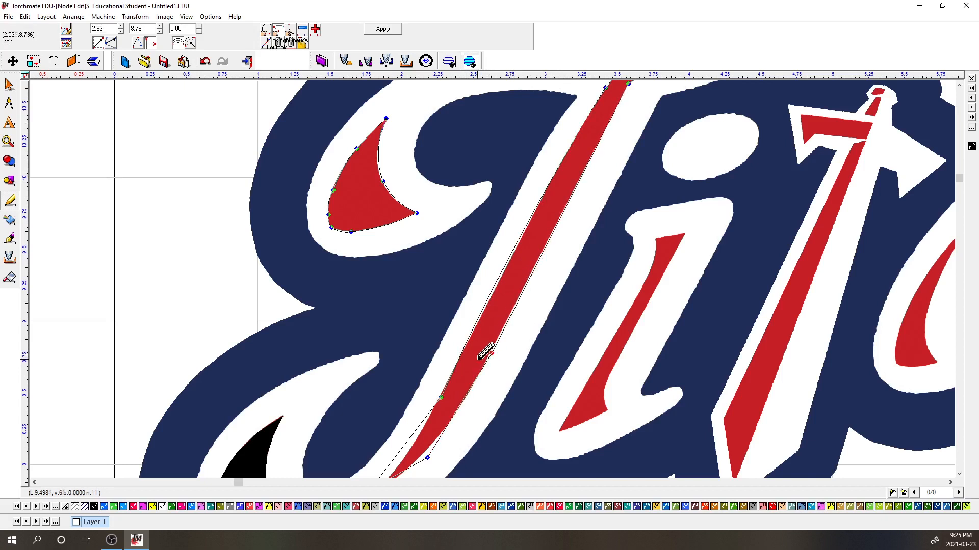
Step: Move the stem outline's end node to the bottom tip, add a node on each side, and fit all three to the blunt tip's corners
scroll(453, 414, down, 1)
scroll(473, 319, up, 1)
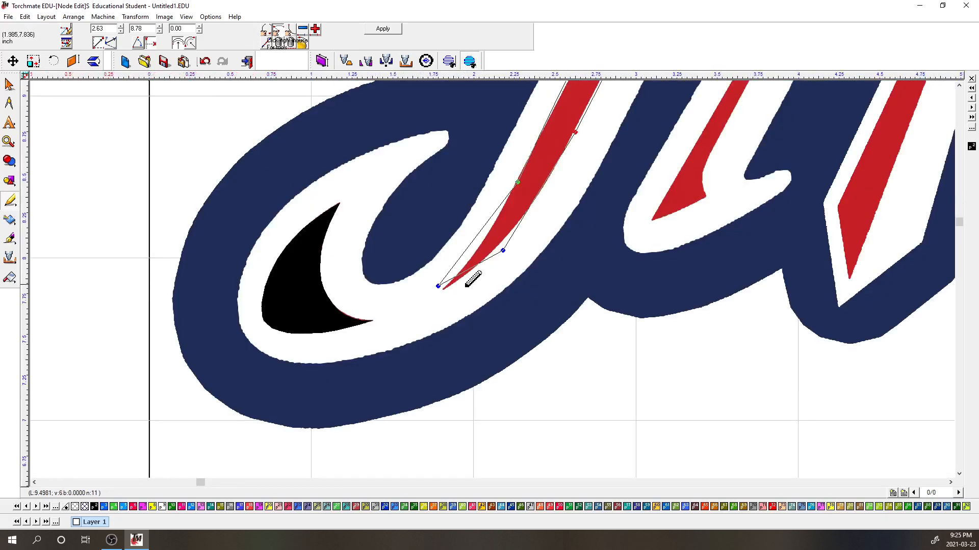
drag(436, 287, 441, 290)
scroll(468, 262, up, 2)
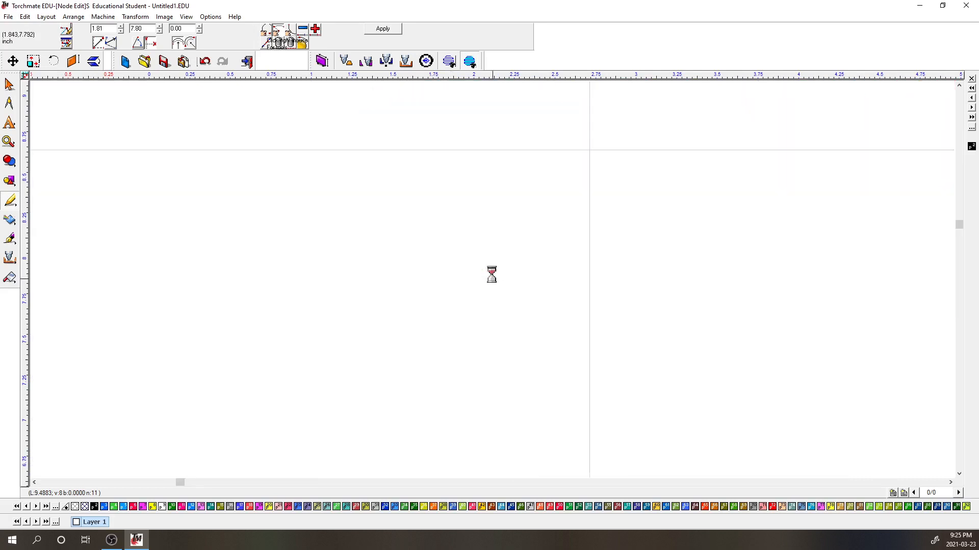
scroll(493, 280, up, 4)
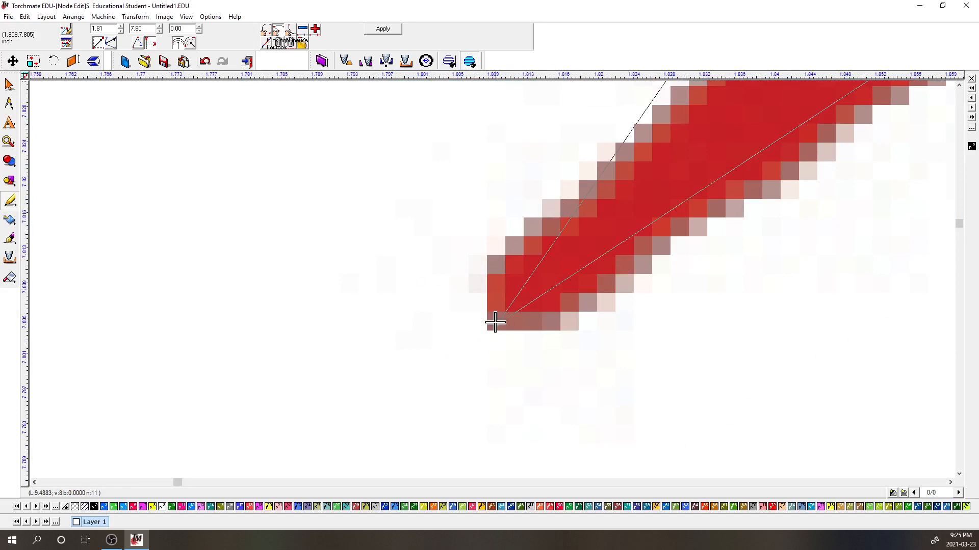
drag(539, 274, 492, 261)
drag(546, 285, 575, 332)
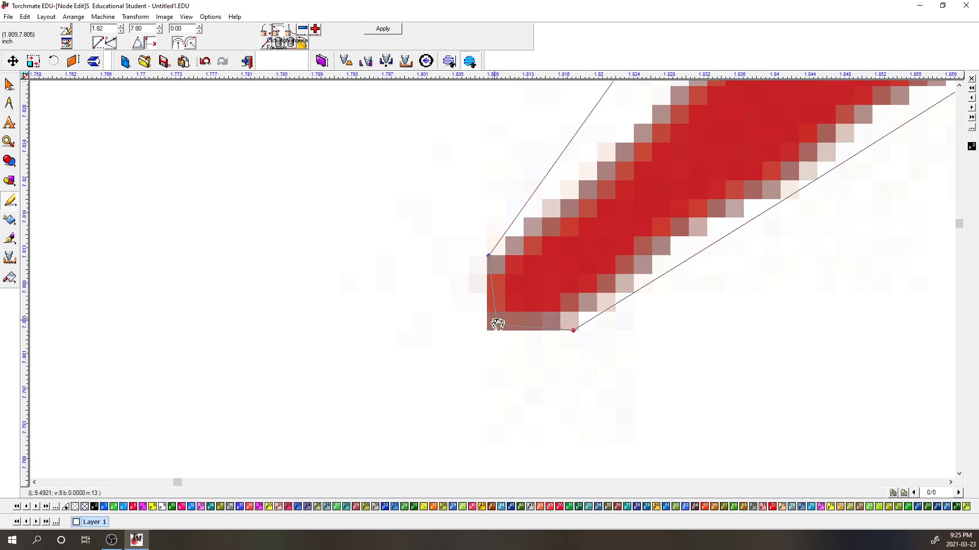
drag(497, 324, 488, 330)
Step: Move the stem's lower-right node onto the red edge and bend the segments below and above it to follow the curve
scroll(553, 264, down, 3)
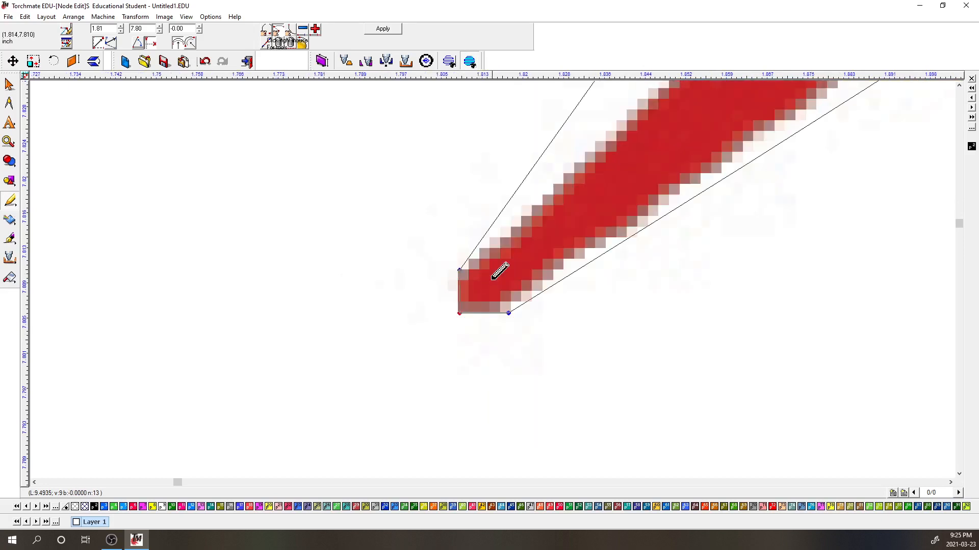
scroll(544, 247, down, 4)
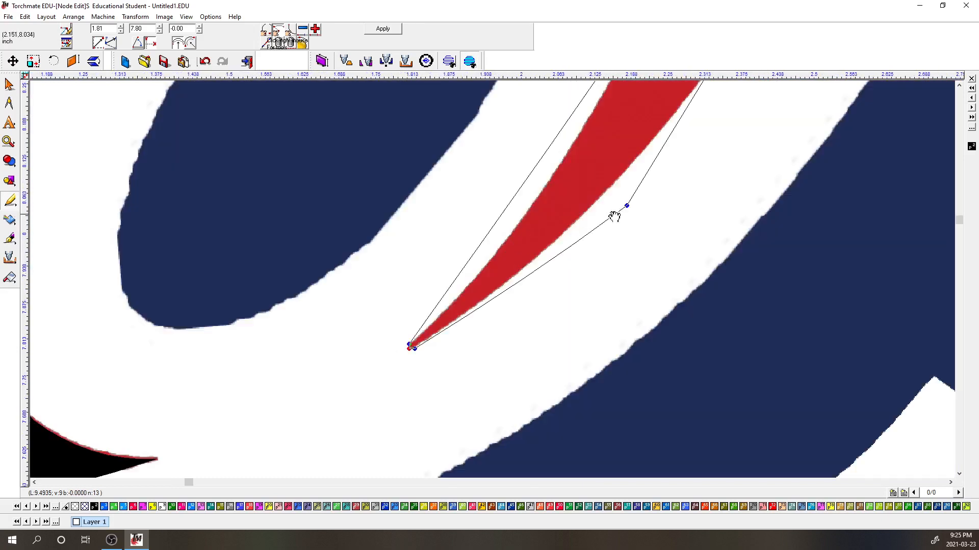
drag(624, 206, 603, 191)
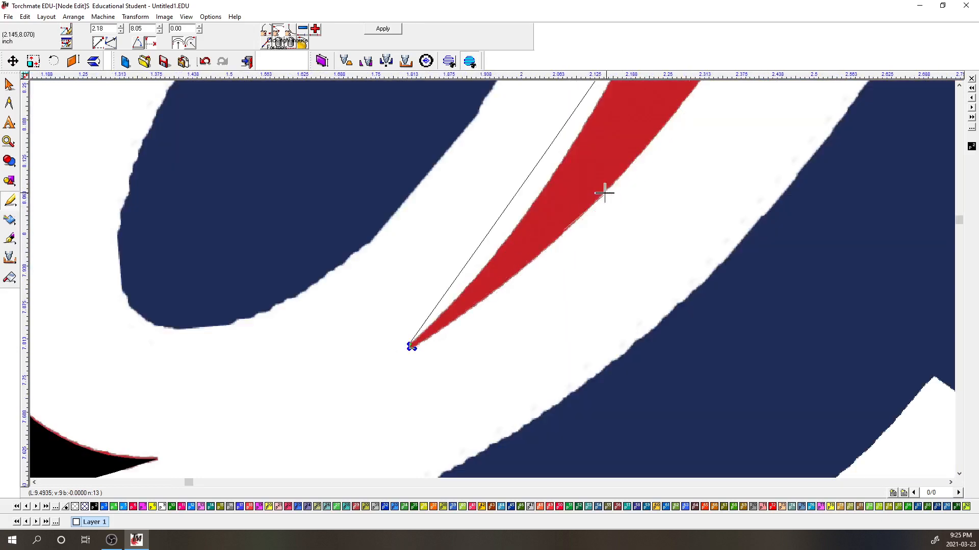
mouse_move(559, 234)
mouse_down()
mouse_move(559, 248)
mouse_move(554, 242)
mouse_up()
scroll(664, 118, down, 1)
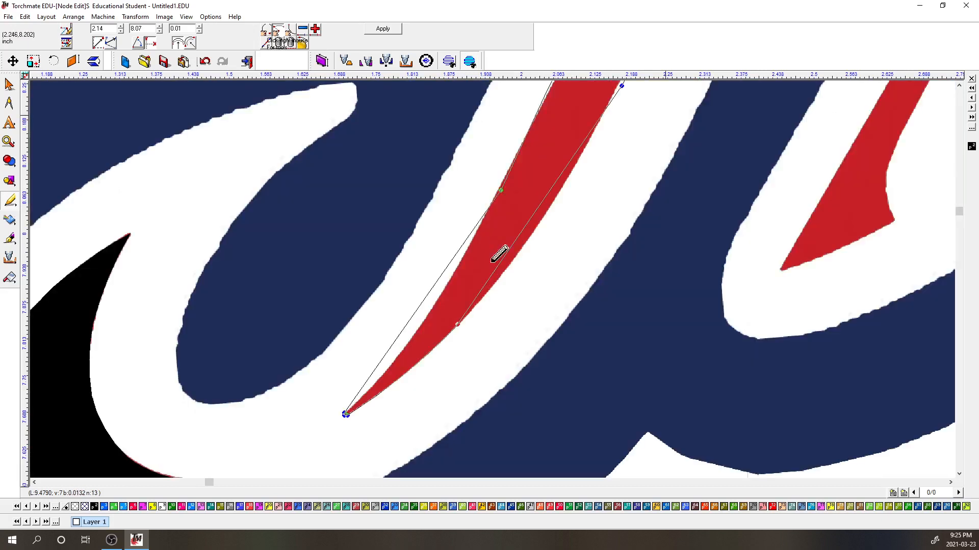
scroll(490, 245, up, 1)
drag(568, 219, 573, 262)
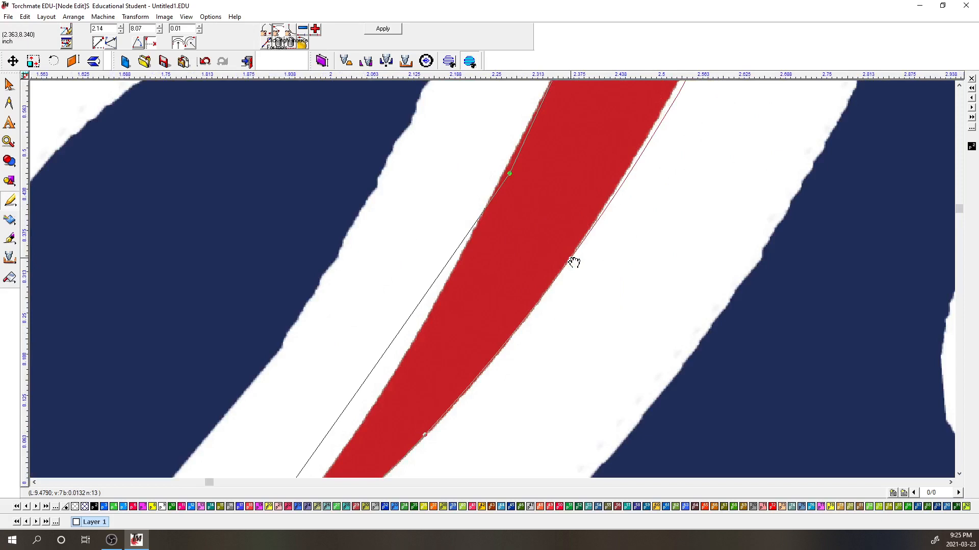
Step: Fit the stem's left edge: move its node onto the red edge, add a node lower down, and bend the segments on either side
click(503, 173)
drag(502, 171, 502, 171)
scroll(486, 255, down, 1)
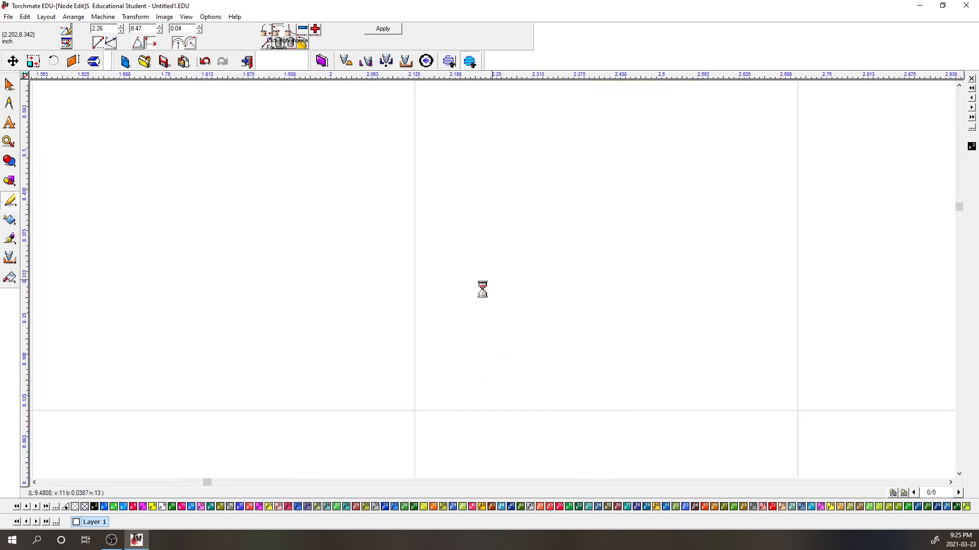
drag(445, 336, 433, 374)
click(433, 375)
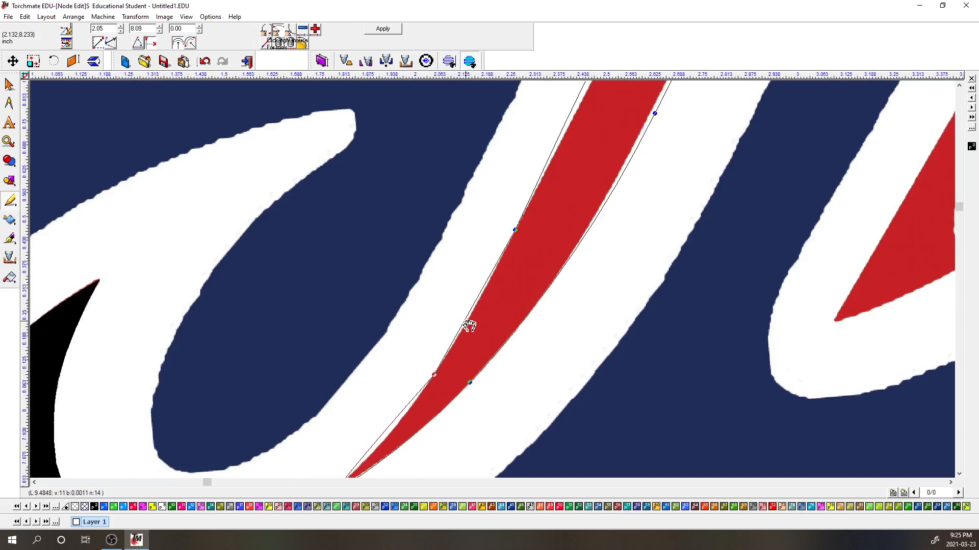
drag(465, 324, 467, 324)
drag(384, 431, 389, 436)
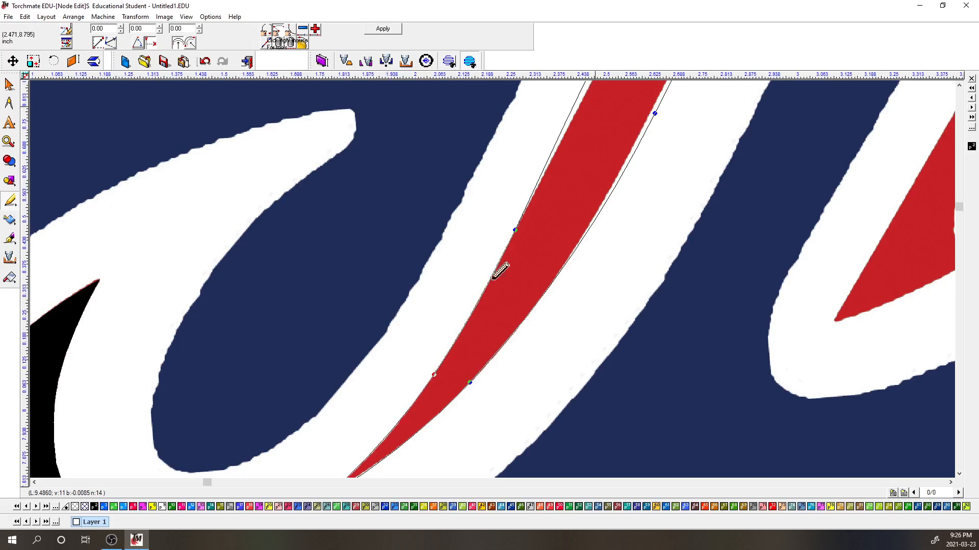
Step: Bend the stem's right edge, add a node midway up the left edge to fit the red shape, and apply the node edits
scroll(597, 104, down, 3)
drag(527, 284, 526, 279)
scroll(551, 146, down, 1)
scroll(494, 276, down, 1)
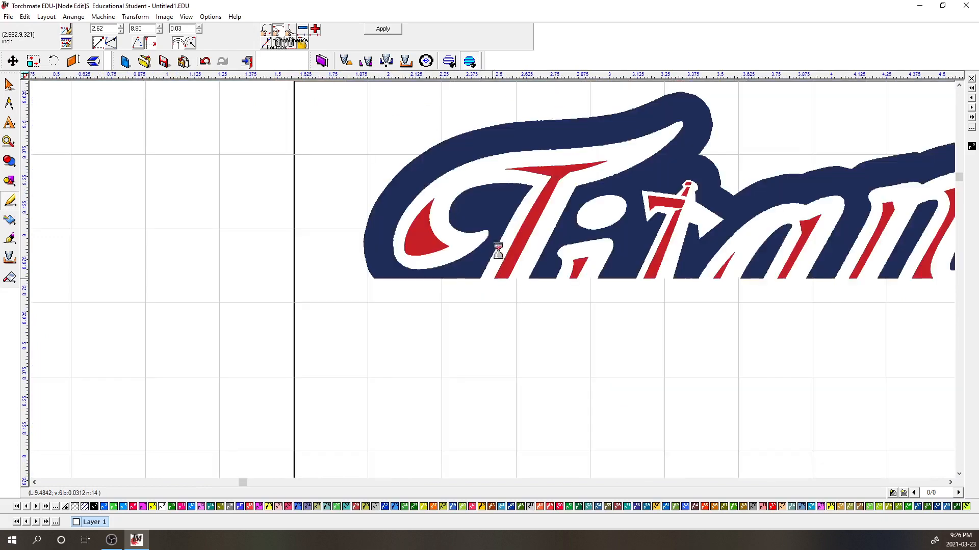
scroll(513, 269, up, 1)
double_click(460, 278)
drag(459, 279, 458, 291)
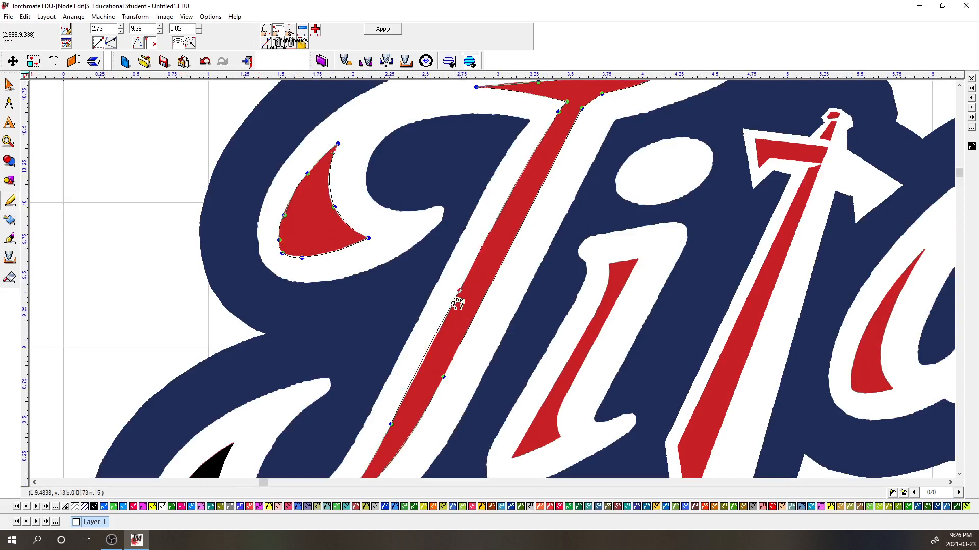
click(383, 29)
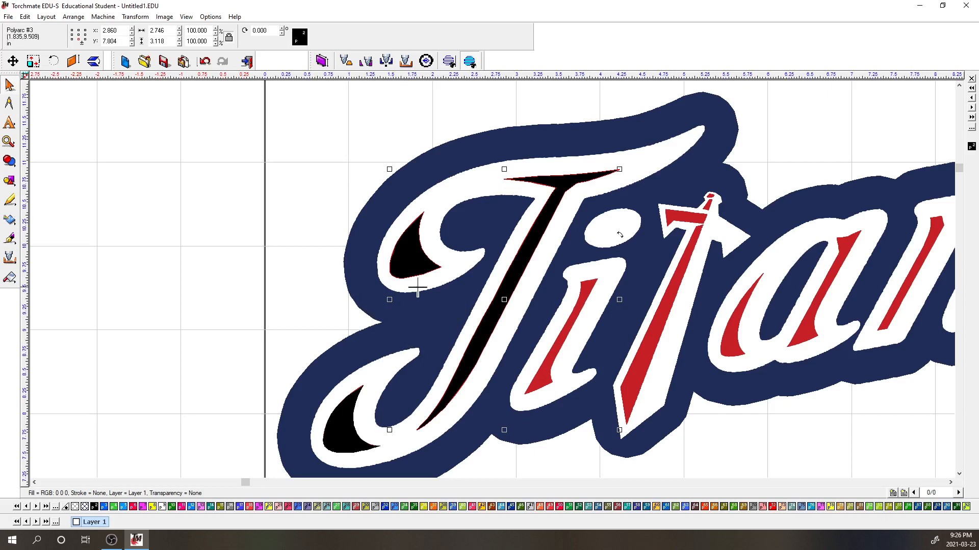
Step: Start a new polyline around the white T, tracing from the upper hook's tip around its outer curve and along the crossbar's top to the right tip
click(11, 202)
click(81, 204)
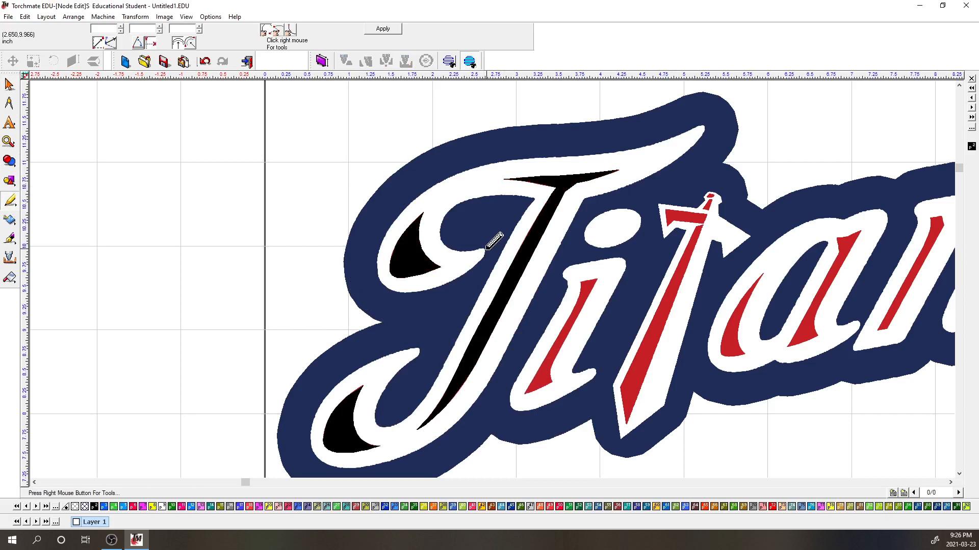
click(486, 250)
click(442, 286)
click(396, 293)
click(377, 273)
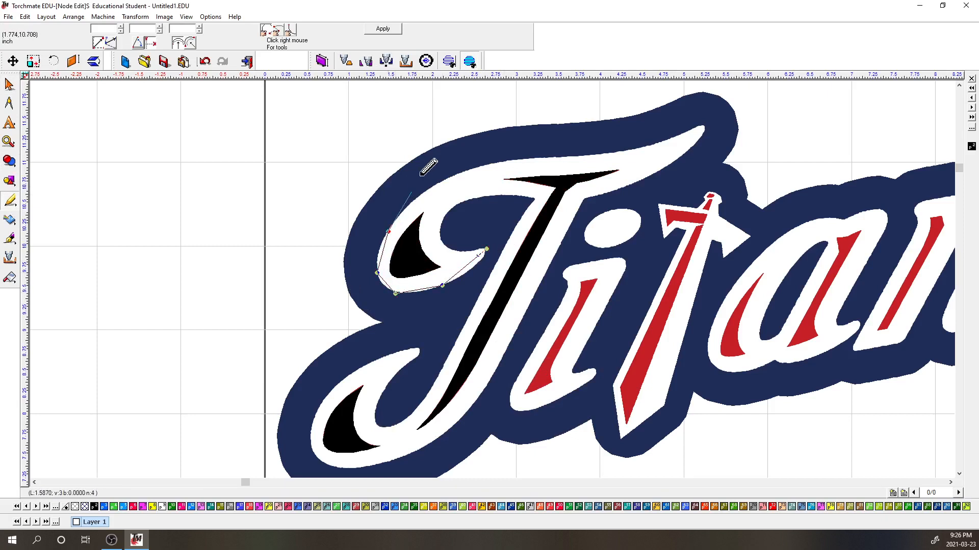
click(432, 185)
click(499, 161)
click(560, 158)
click(631, 150)
click(684, 131)
click(702, 126)
Step: Continue the T outline around the crossbar's right tip, along its underside, and down the stem's right edge
click(697, 142)
click(659, 169)
click(624, 187)
click(586, 197)
click(552, 256)
click(524, 311)
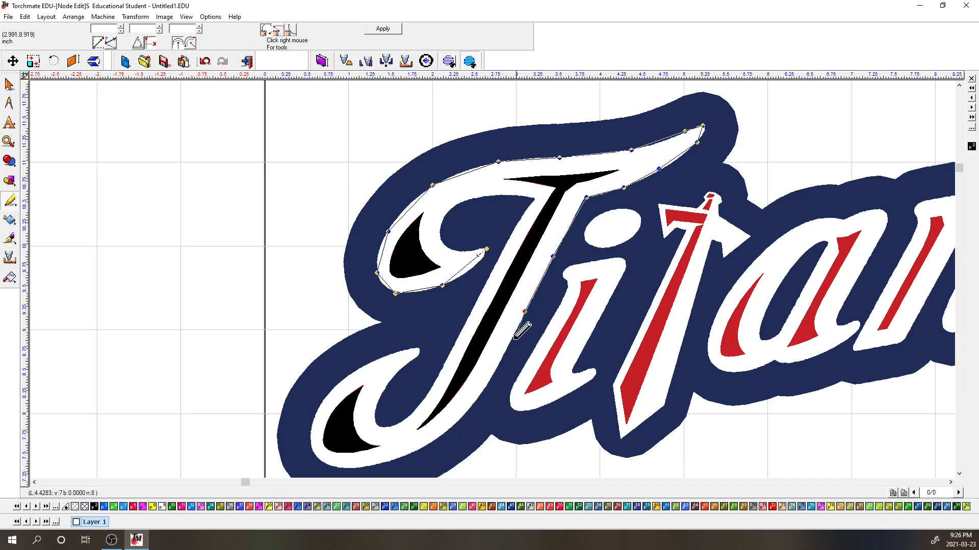
click(501, 357)
click(477, 397)
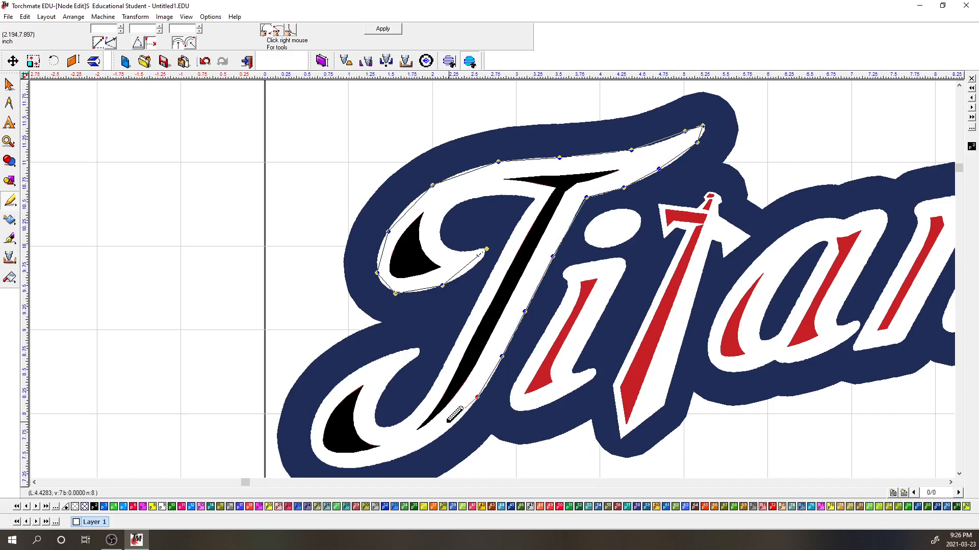
Step: Trace the outer edge of the T's lower hook, from the base of the stem around to the hook's tip
click(441, 435)
click(414, 450)
click(373, 465)
click(329, 465)
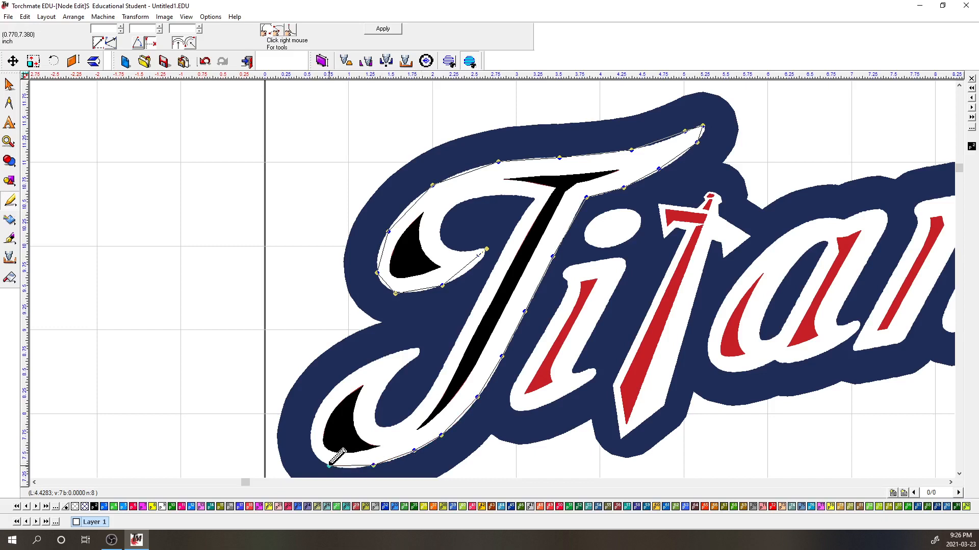
click(309, 442)
click(318, 408)
click(341, 379)
click(372, 362)
click(403, 351)
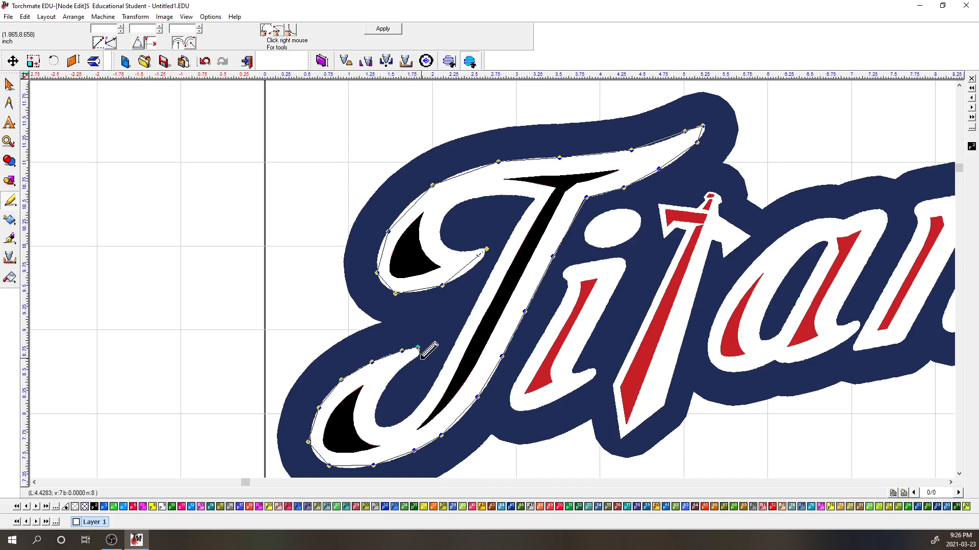
Step: Trace the lower hook's inner curve and continue the T outline up the stem's left edge
click(393, 377)
click(375, 402)
click(377, 423)
click(397, 425)
click(416, 406)
click(445, 364)
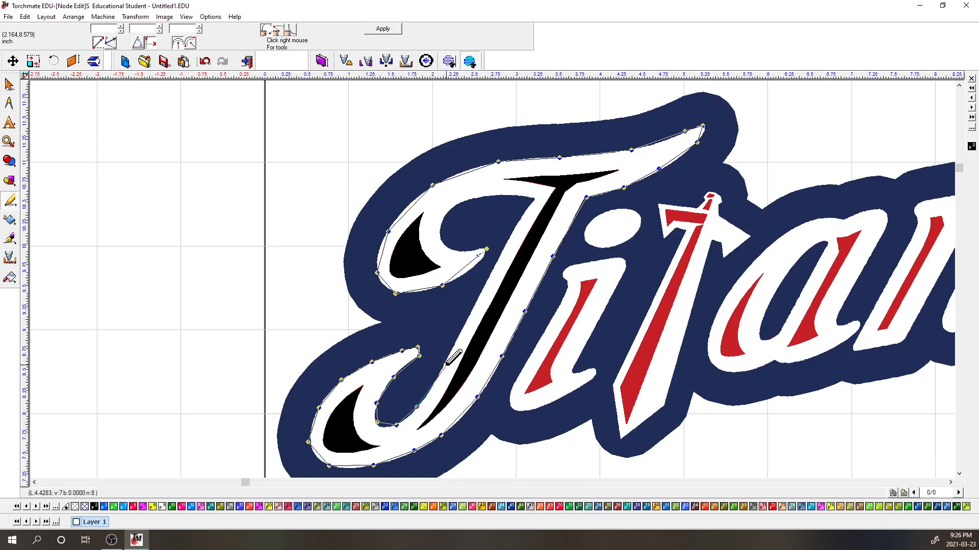
click(467, 319)
click(496, 265)
click(520, 218)
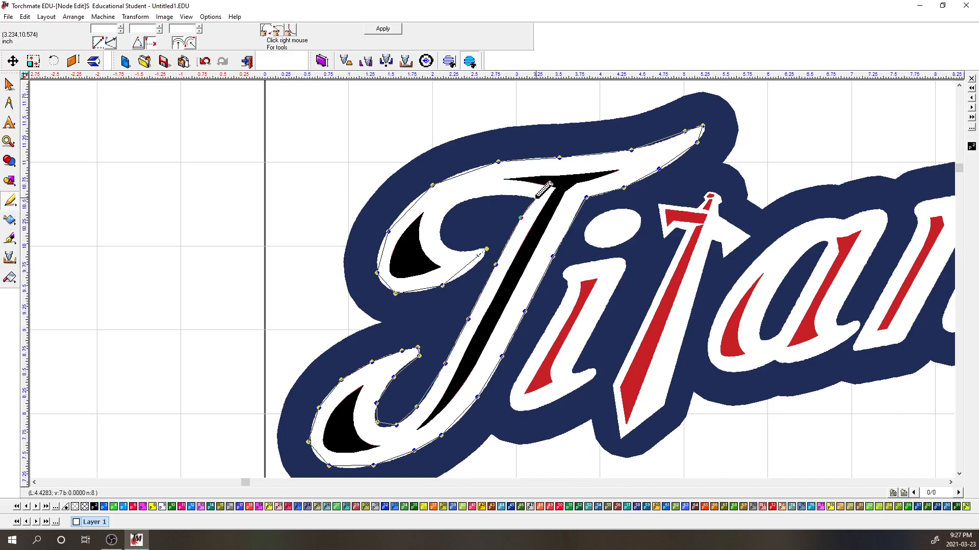
Step: Trace the crossbar's left underside and the upper hook's inner curve, close the T outline at its start point, and apply it
click(536, 198)
click(487, 195)
click(456, 205)
click(442, 223)
click(444, 246)
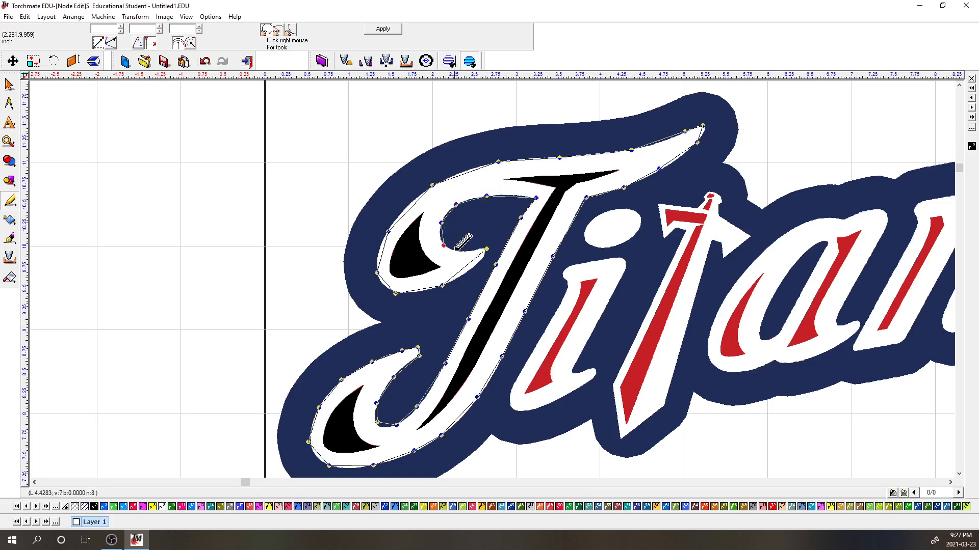
click(464, 250)
click(486, 248)
click(384, 29)
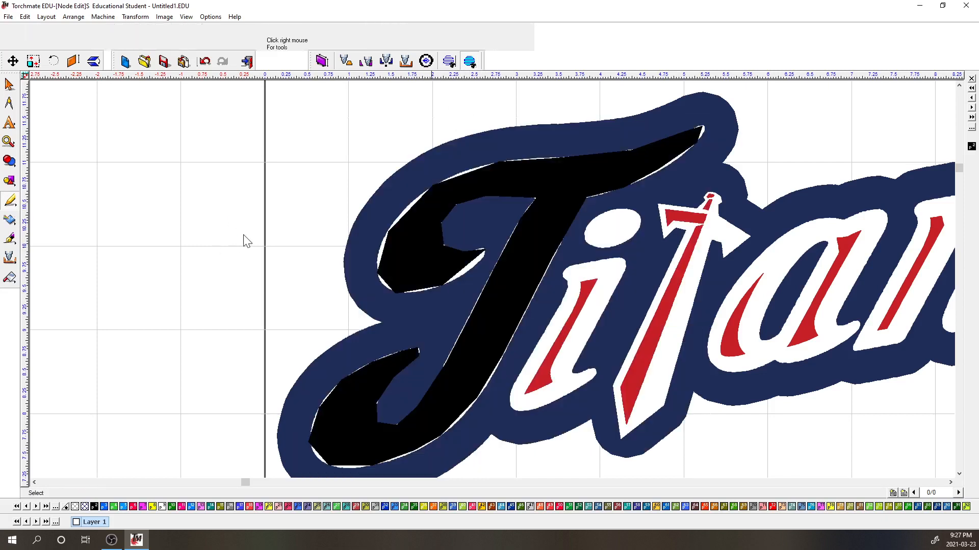
Step: Reopen the T outline for node editing and bend the upper hook's outer and inner segments to follow the white shape
double_click(436, 191)
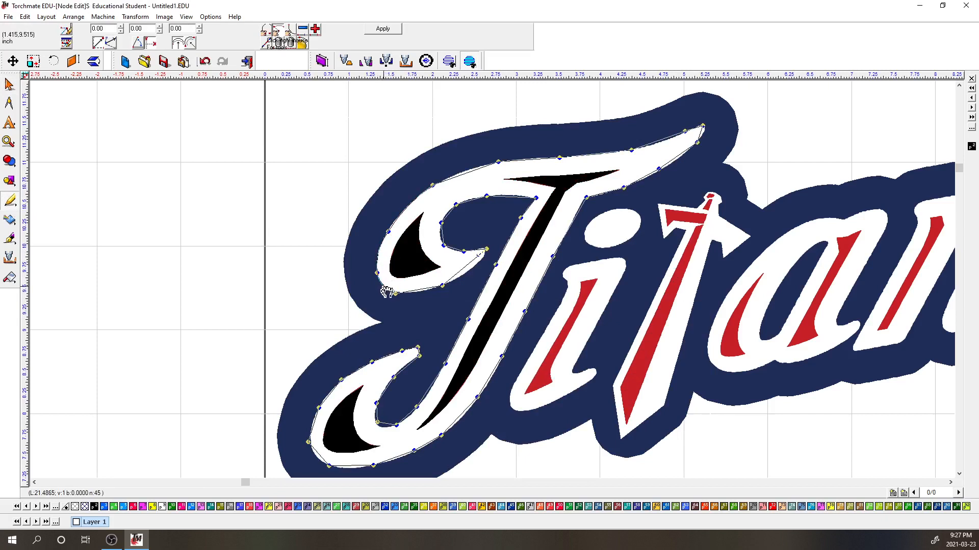
drag(383, 285, 420, 303)
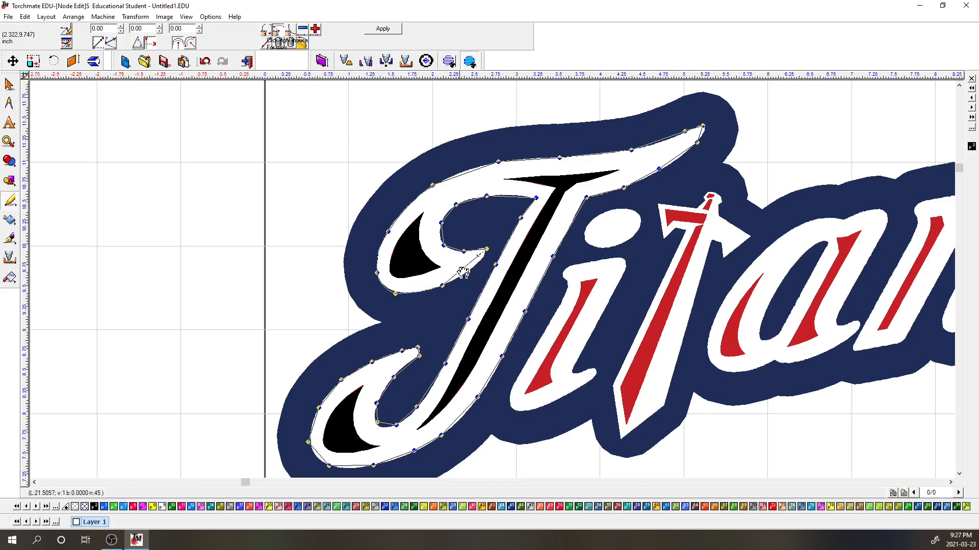
drag(463, 276, 460, 253)
drag(456, 255, 468, 205)
click(466, 201)
drag(508, 195, 508, 193)
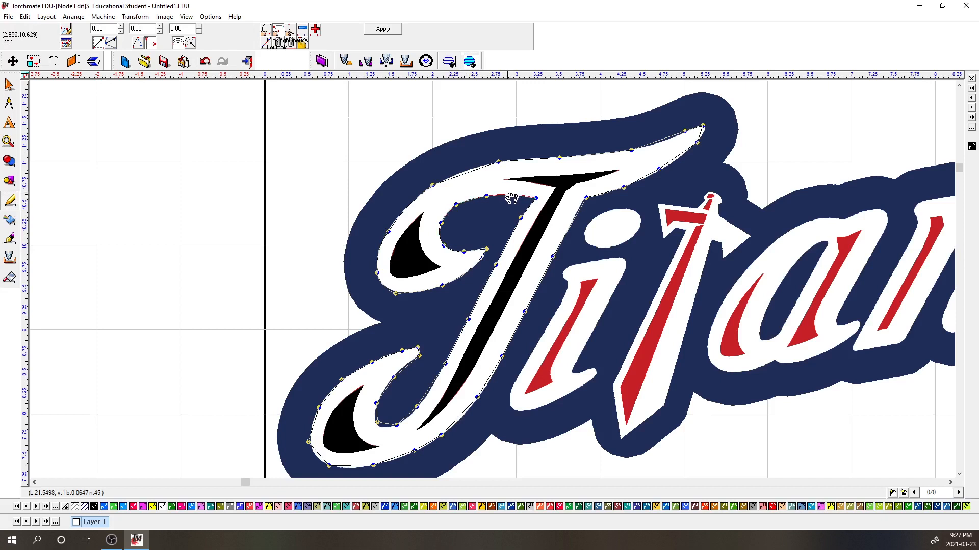
Step: Bend the segments along the crossbar's top edge and around its right tip to follow the white shape
drag(462, 173, 461, 171)
drag(530, 159, 530, 157)
drag(597, 159, 597, 159)
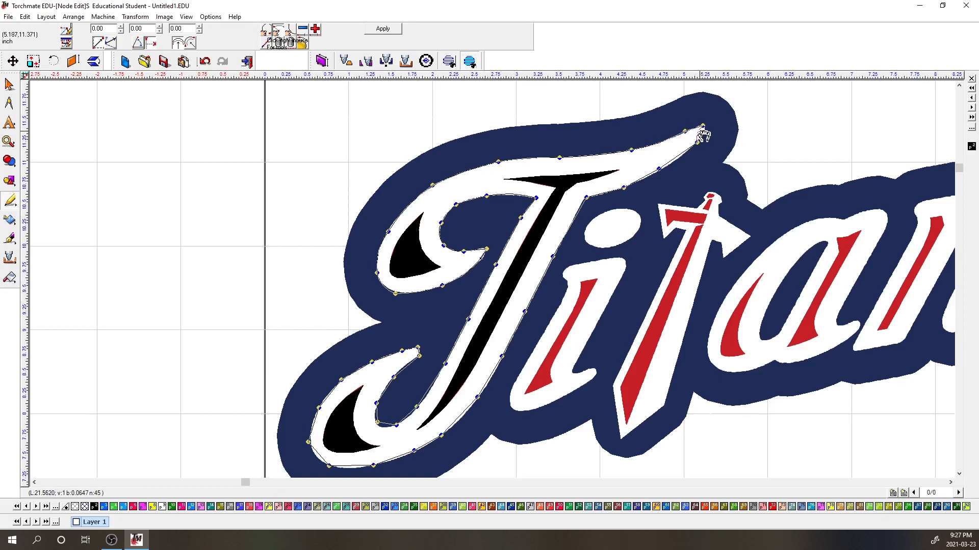
drag(704, 133, 703, 133)
Step: Fit the crossbar's right underside by adjusting its node and bending its segments, and move the corner node where it meets the stem
click(660, 171)
drag(658, 172, 659, 171)
click(647, 182)
drag(644, 181, 643, 181)
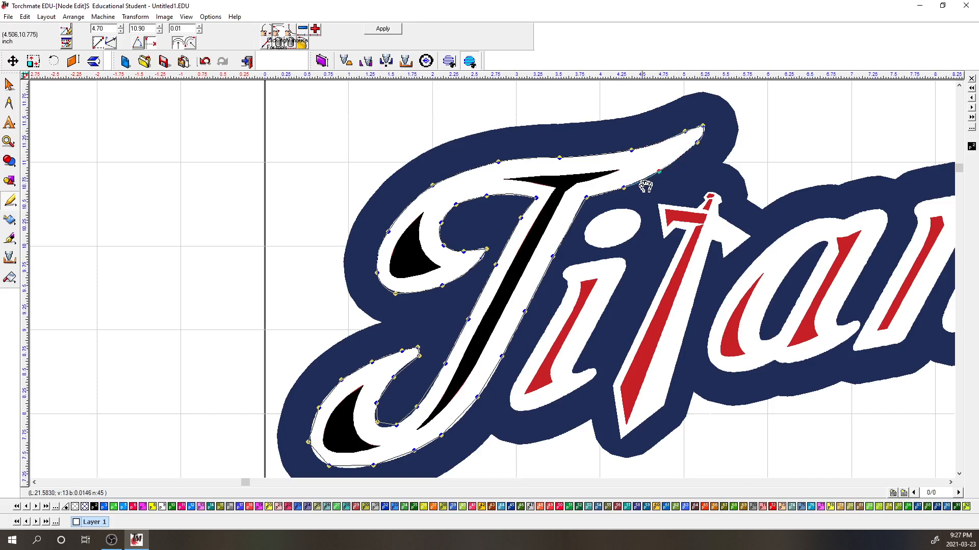
click(582, 197)
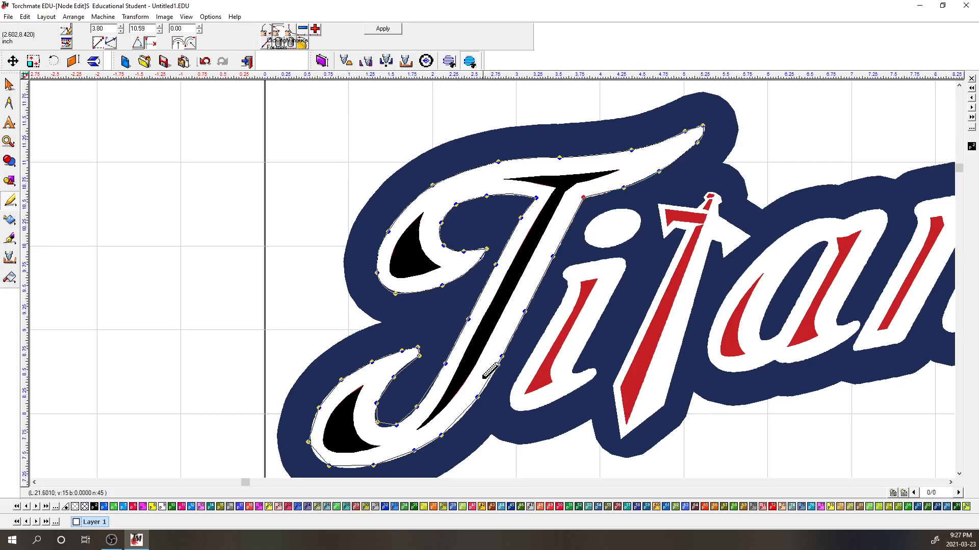
Step: Bend the lower stem and lower hook segments to follow the white shape's outer and inner curves, and apply the node edits
drag(489, 381, 489, 381)
drag(458, 417, 461, 419)
drag(411, 453, 412, 455)
drag(353, 466, 318, 459)
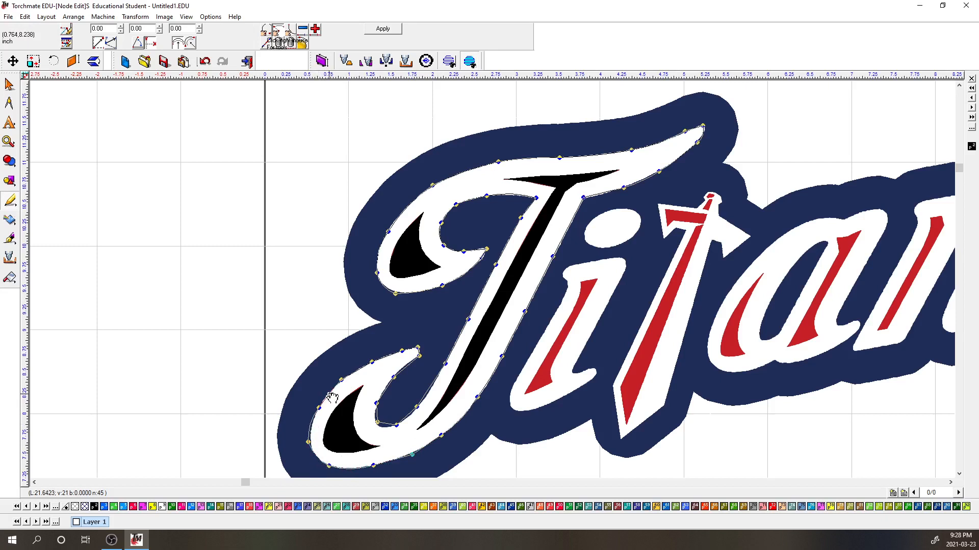
drag(330, 396, 328, 395)
drag(377, 419, 428, 394)
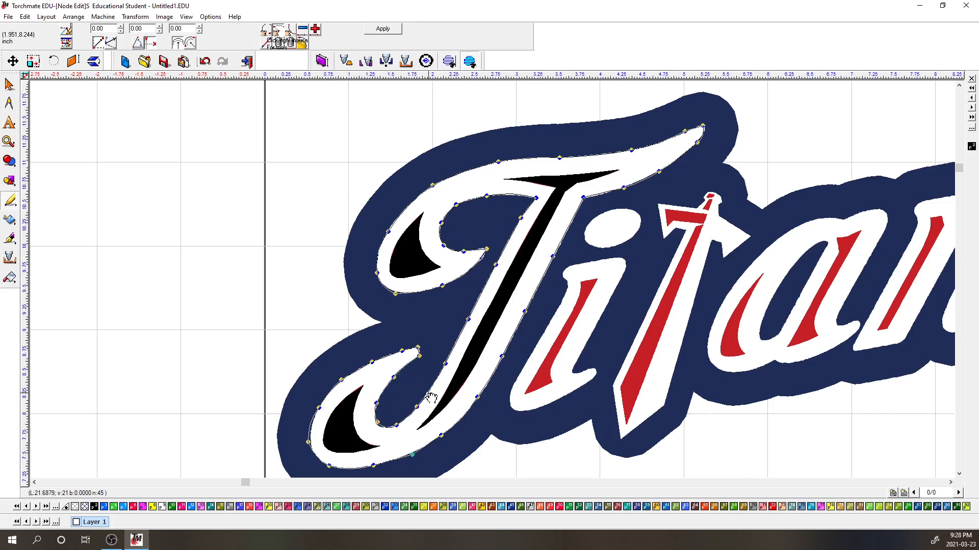
click(396, 30)
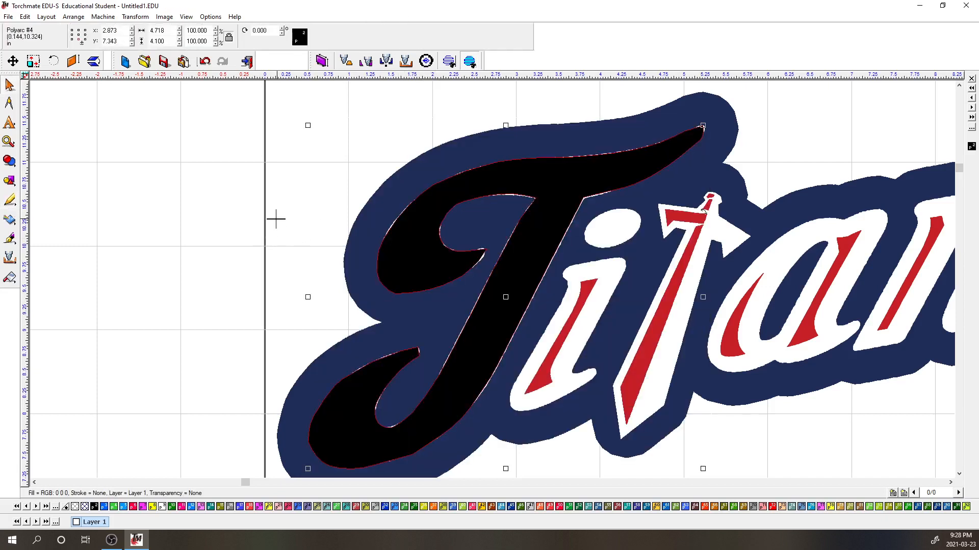
Step: Try to weld the T outline and all its accent shapes together with XOR
scroll(255, 232, down, 1)
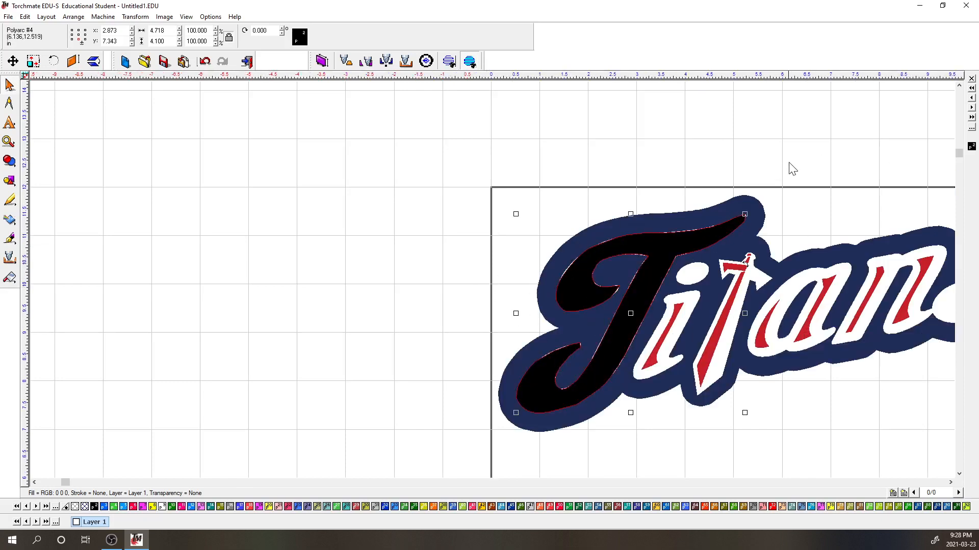
drag(789, 163, 474, 485)
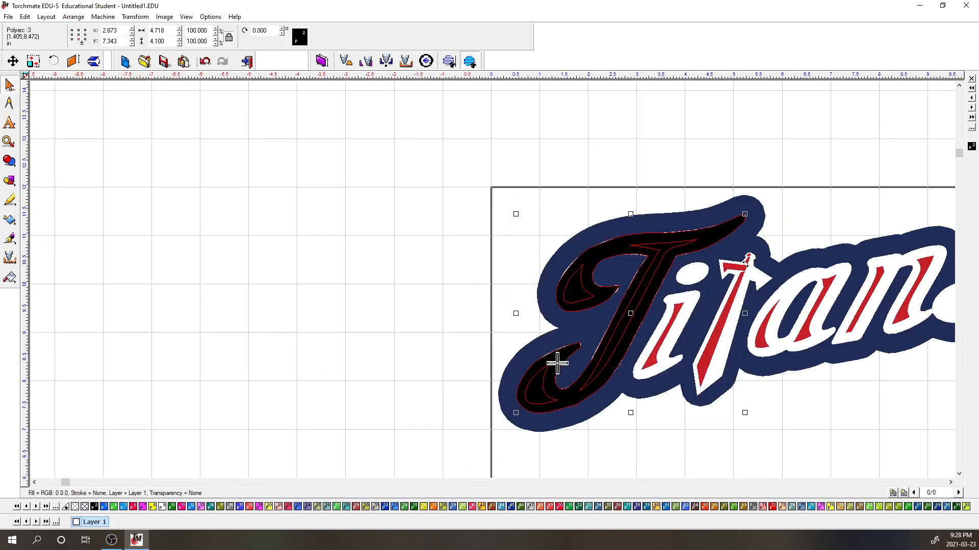
click(9, 161)
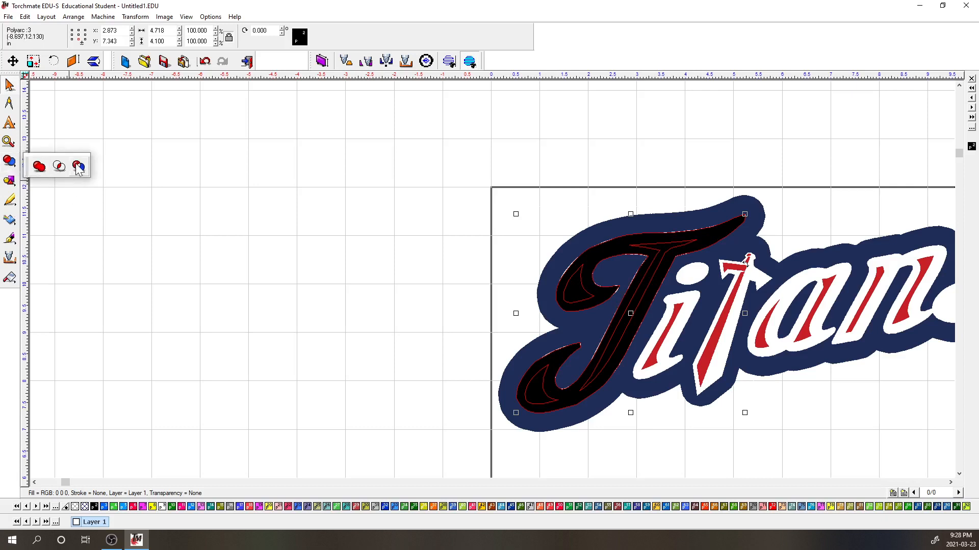
click(78, 166)
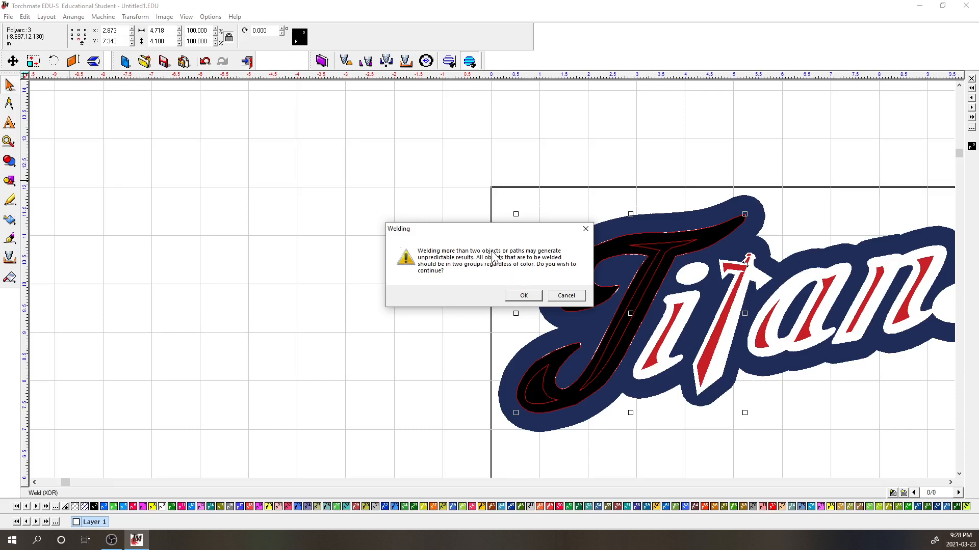
click(523, 297)
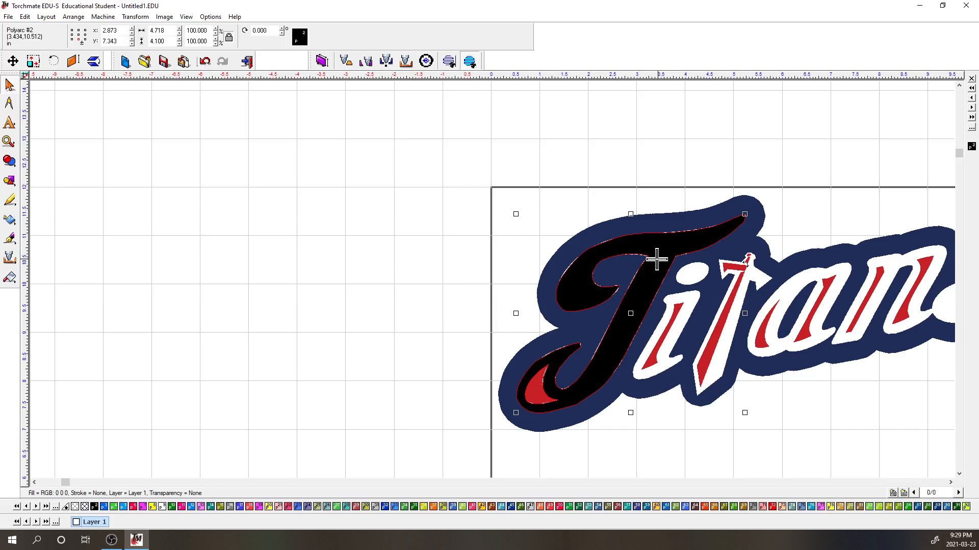
key(ctrl+z)
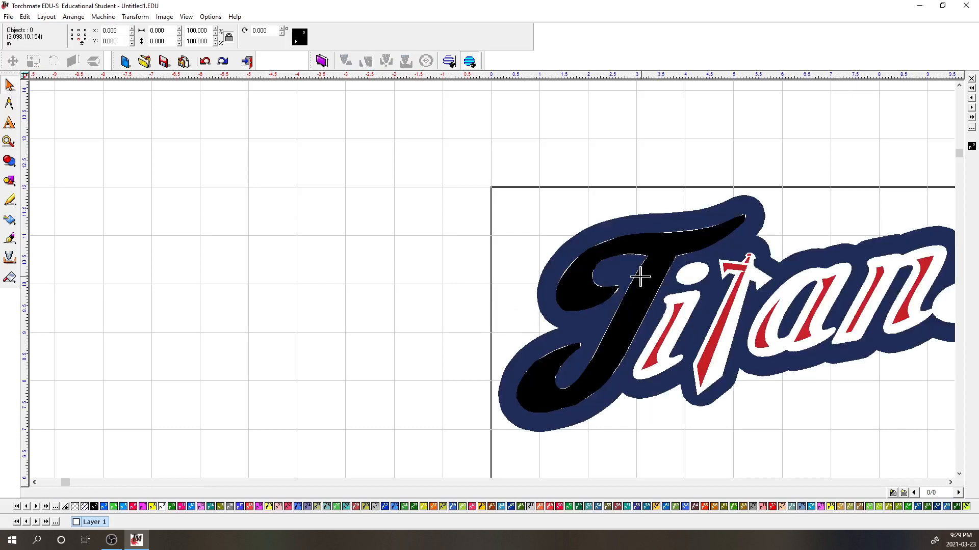
Step: Select the T's inner accent shapes without the outer T outline and group them
drag(782, 155, 462, 457)
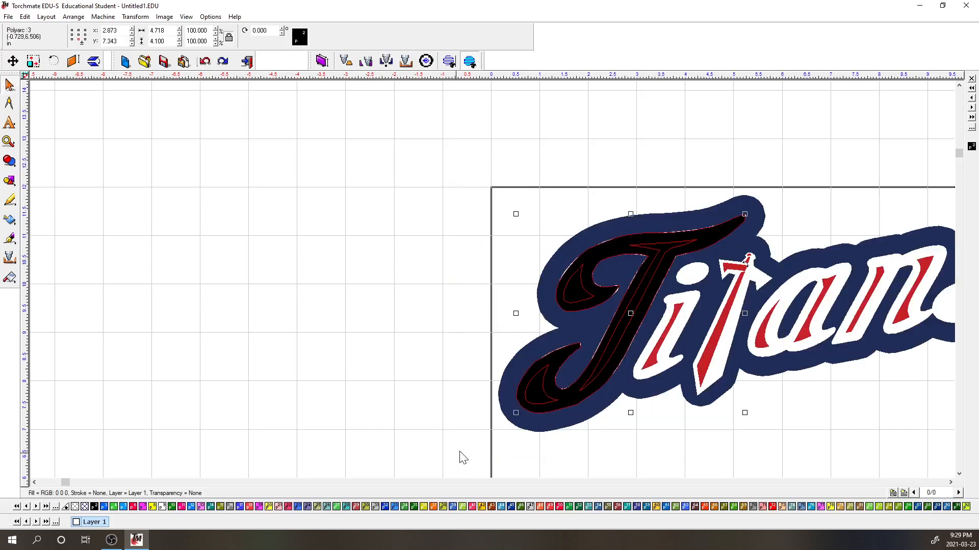
click(604, 251)
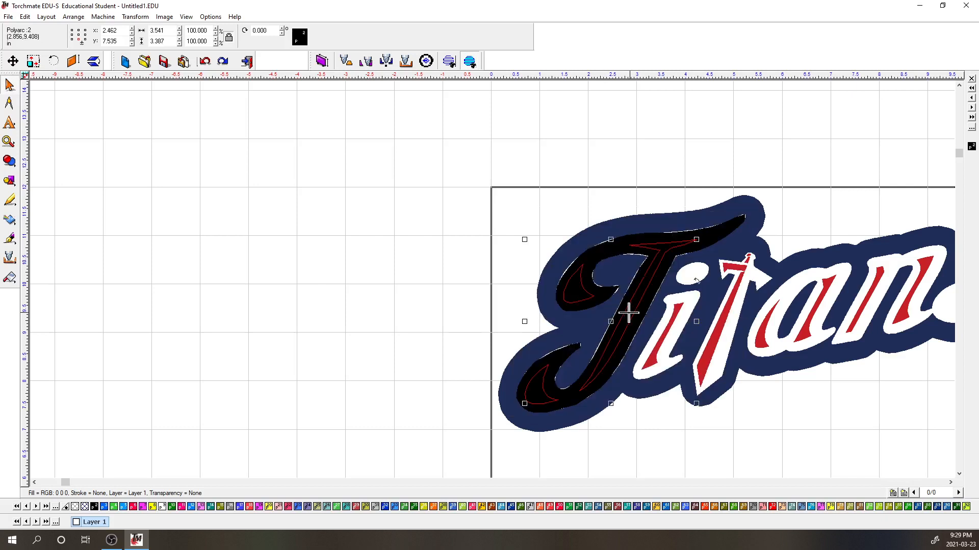
click(43, 17)
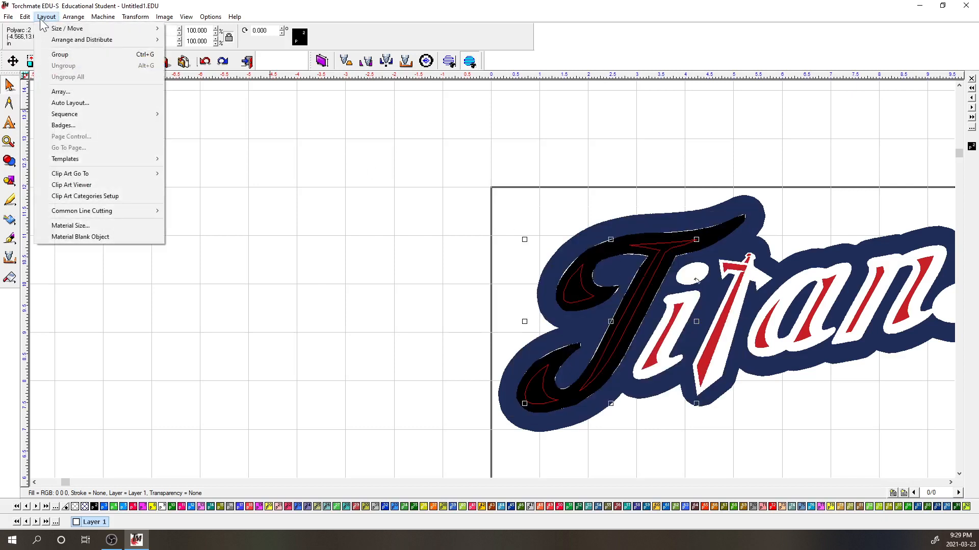
click(59, 55)
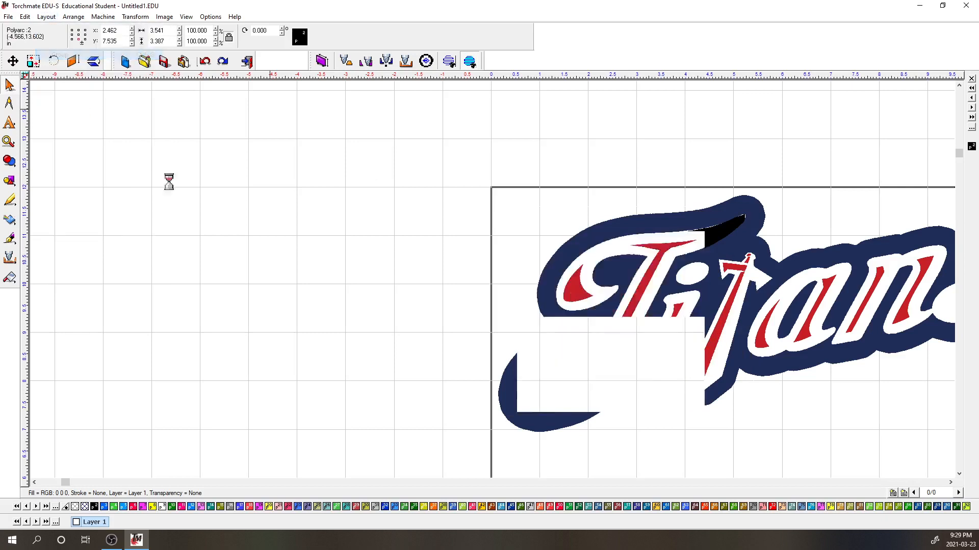
Step: Move the T outline off the logo to check the grouped accent shapes beneath it, and undo the move
click(637, 296)
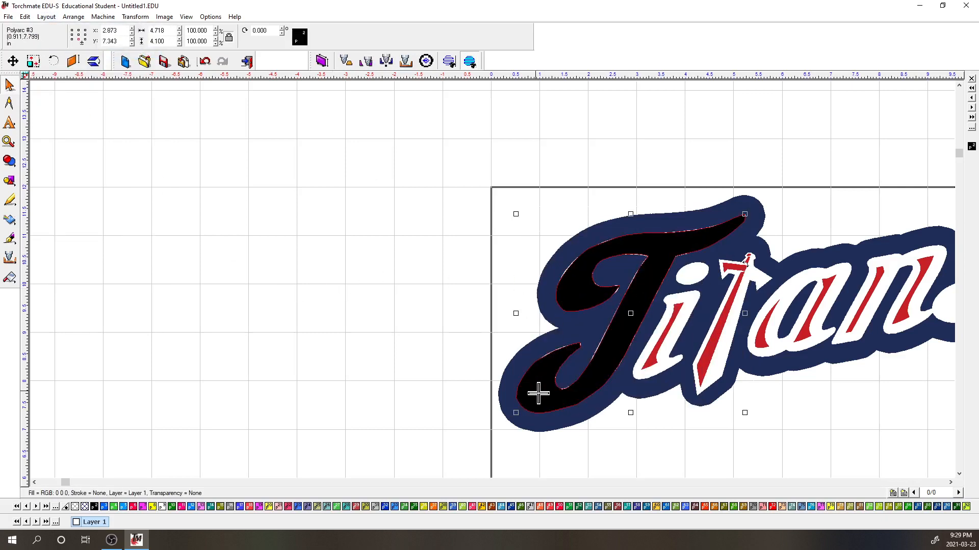
drag(556, 356, 322, 282)
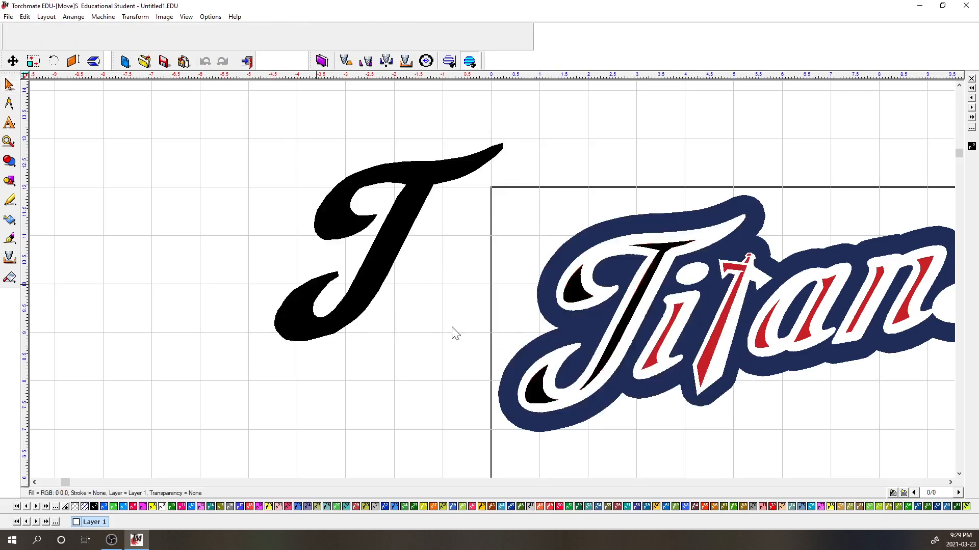
click(662, 248)
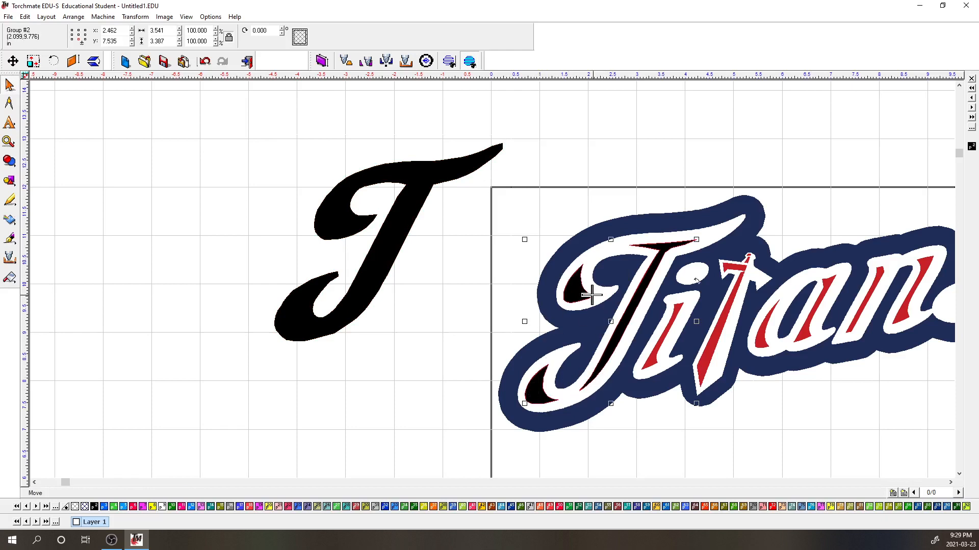
key(ctrl+z)
Step: Weld the T outline and its grouped accent shapes together with XOR, and move the resulting letter off the sheet beside the logo
drag(803, 159, 472, 448)
click(9, 162)
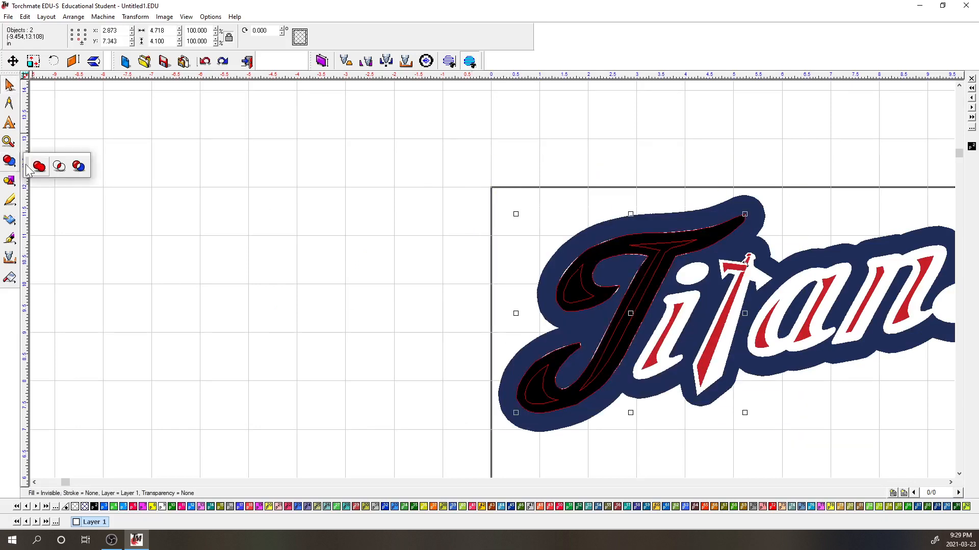
click(78, 166)
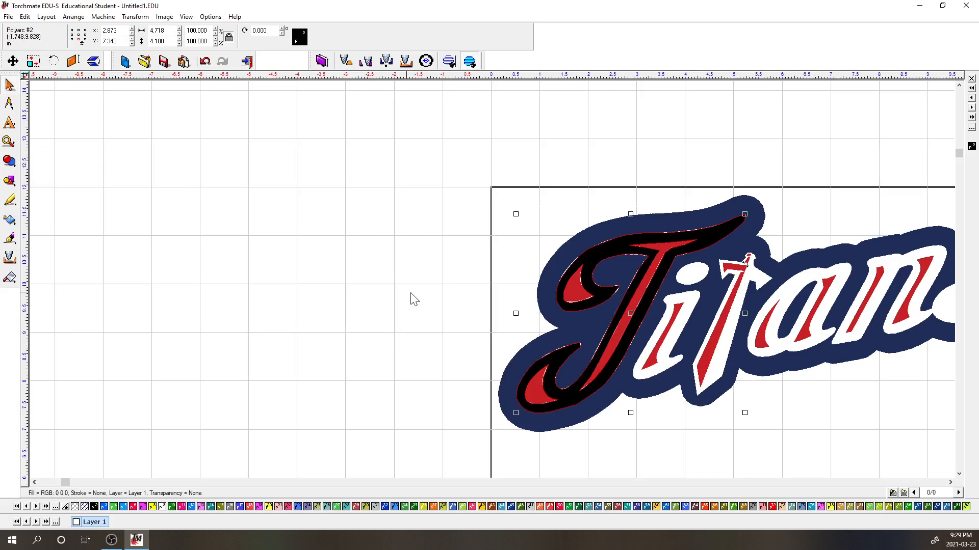
mouse_move(574, 229)
mouse_down()
mouse_move(360, 192)
mouse_move(346, 203)
mouse_up()
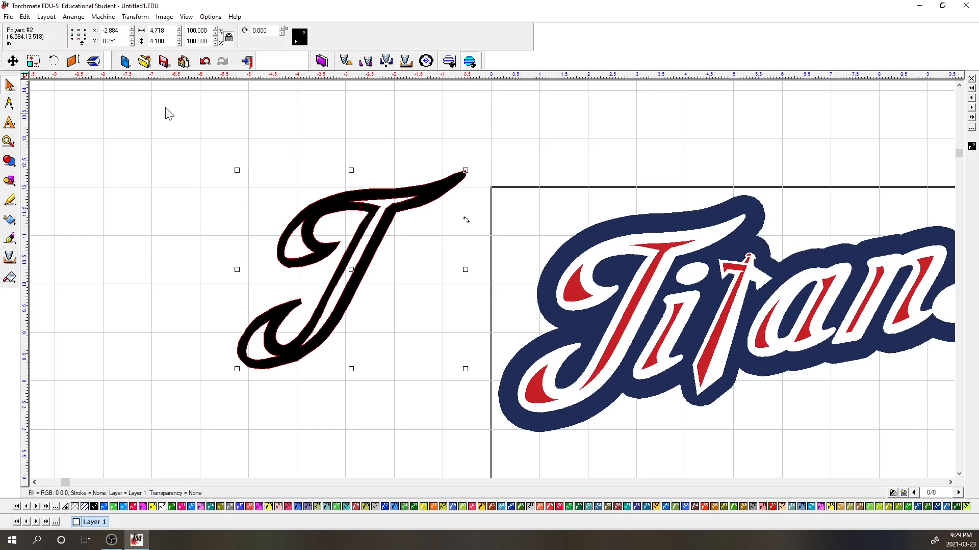
Step: Open the recent file tutorial 3.EDU without saving the current drawing, and clear the selection
click(8, 17)
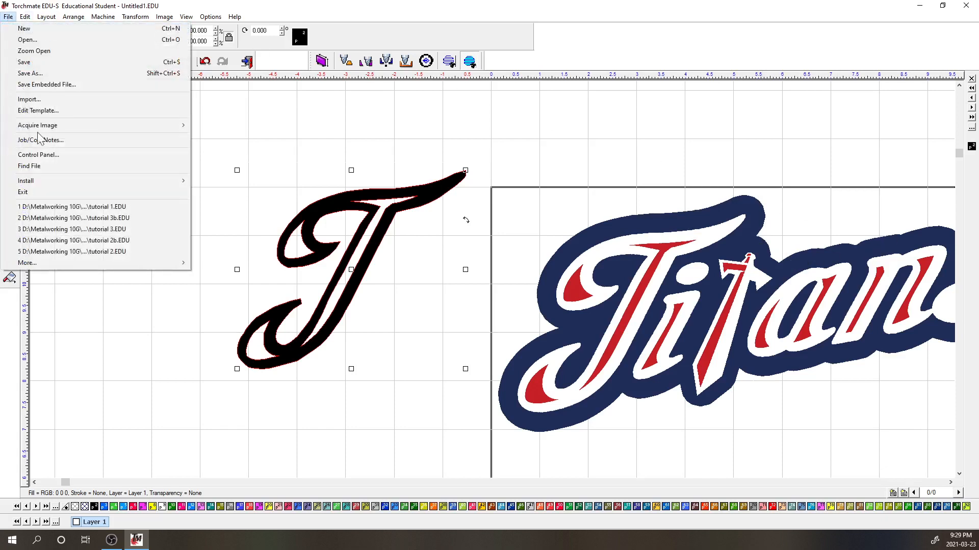
click(82, 230)
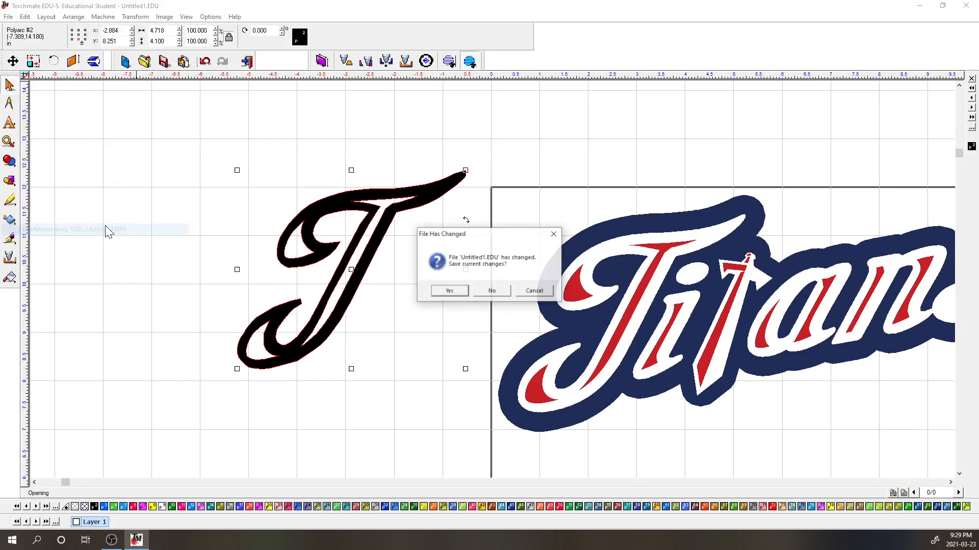
click(502, 294)
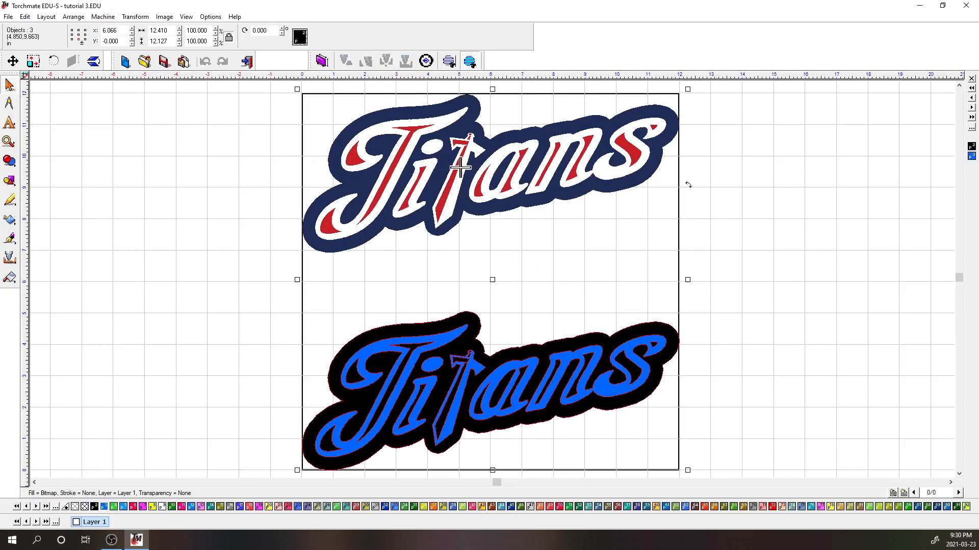
click(271, 182)
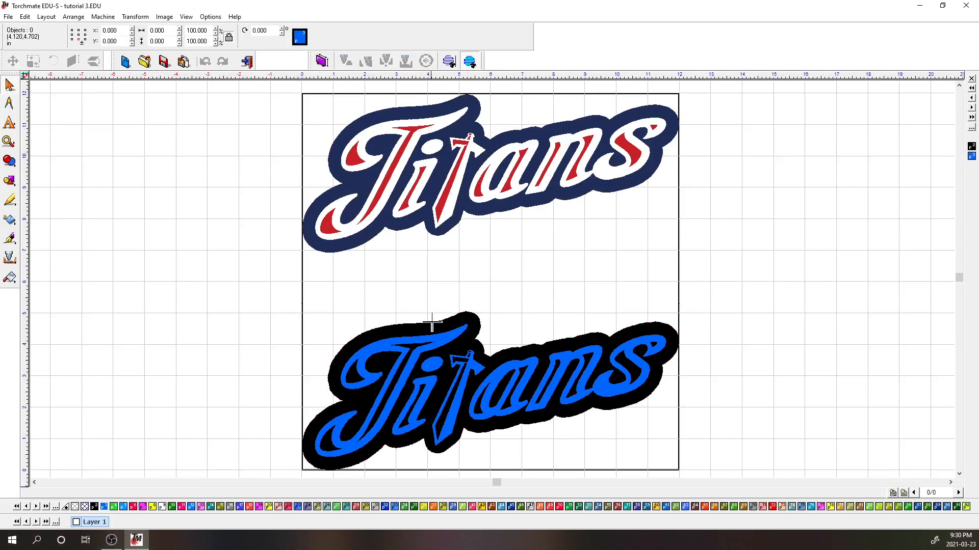
Step: Move the blue Titans lettering off the black backing shape to inspect both pieces separately, and undo the moves
click(437, 339)
drag(437, 339, 790, 191)
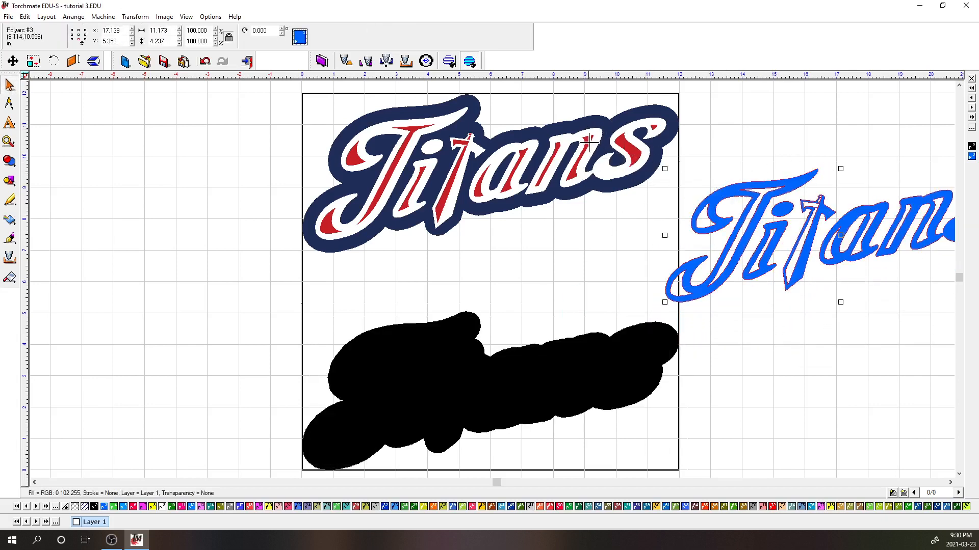
drag(719, 192, 542, 220)
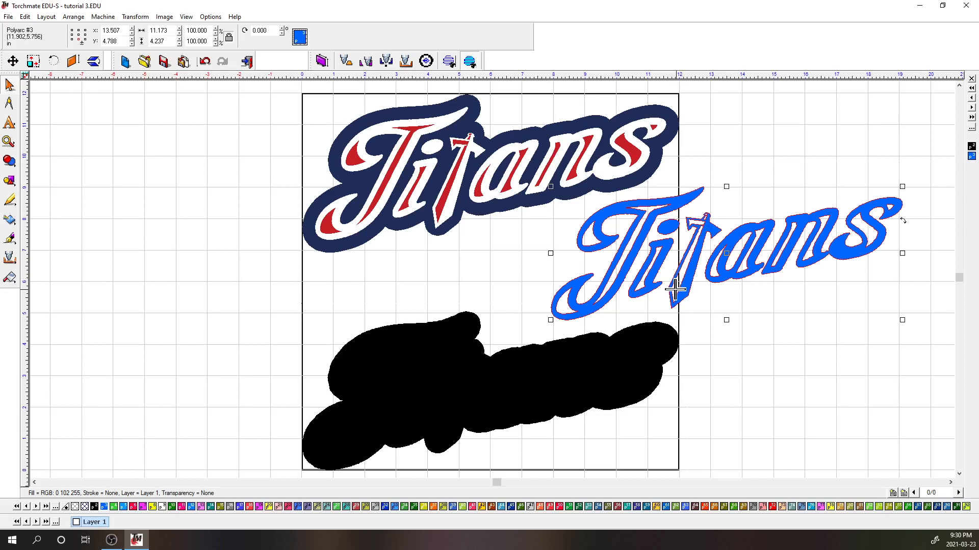
click(490, 383)
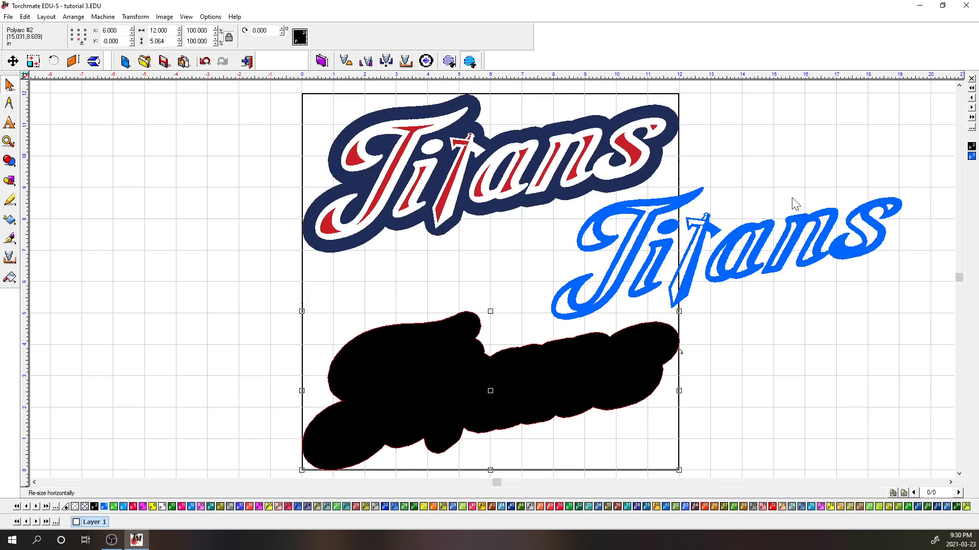
key(ctrl+z)
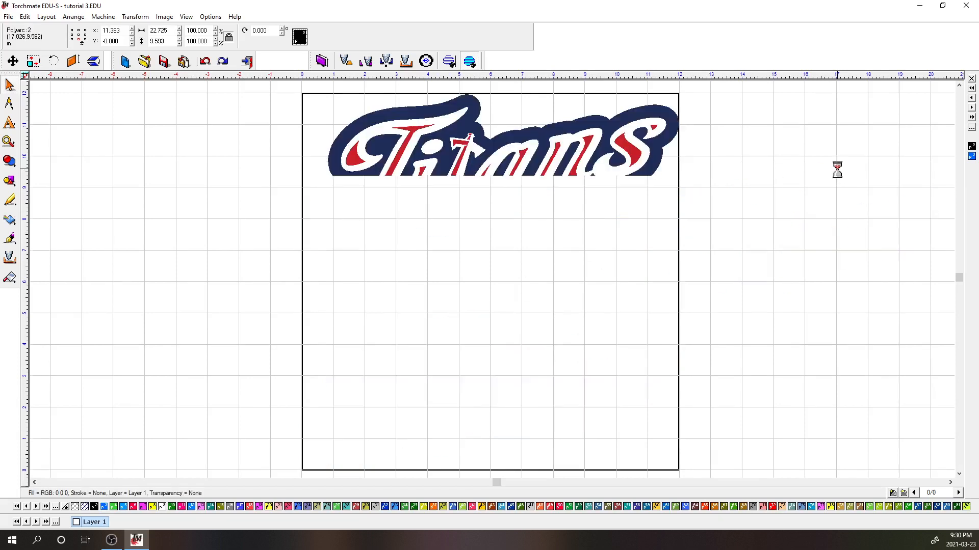
click(779, 346)
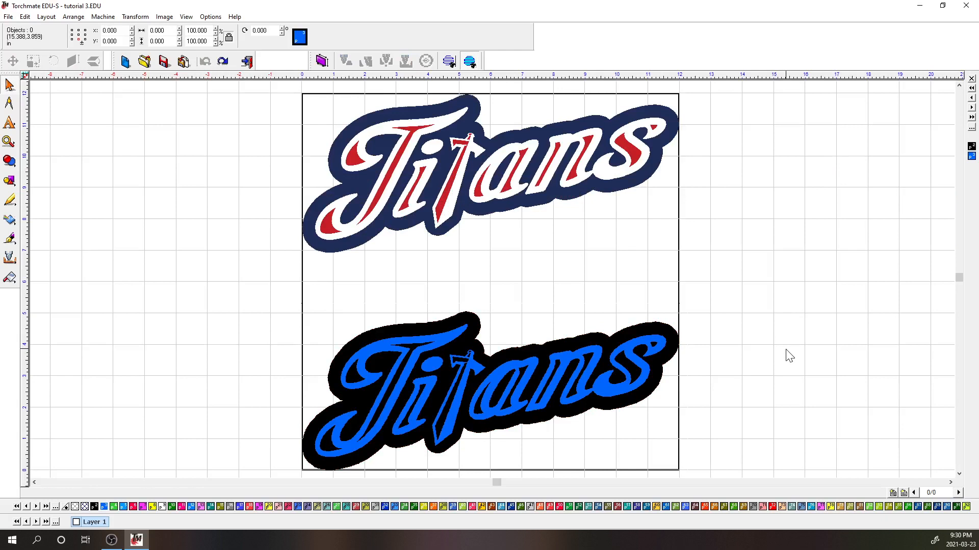